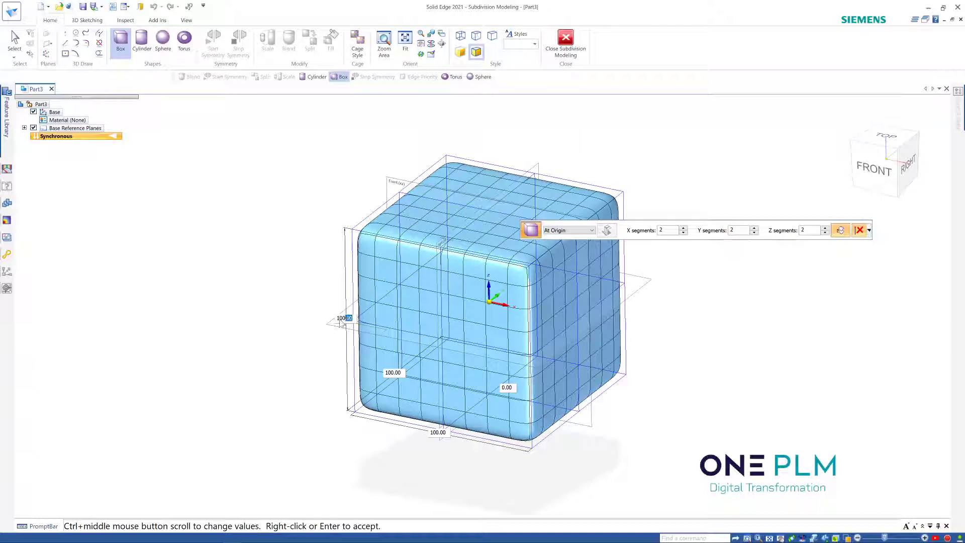
Step: Create a subdivision box at the origin, 150 mm wide, 250 mm deep and 50 mm high
type("0")
key("Tab")
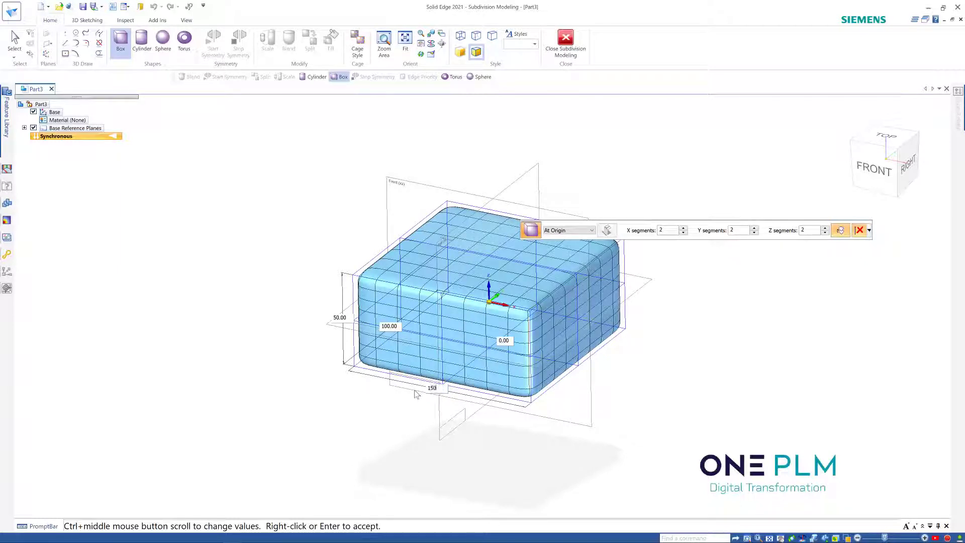
key("Tab")
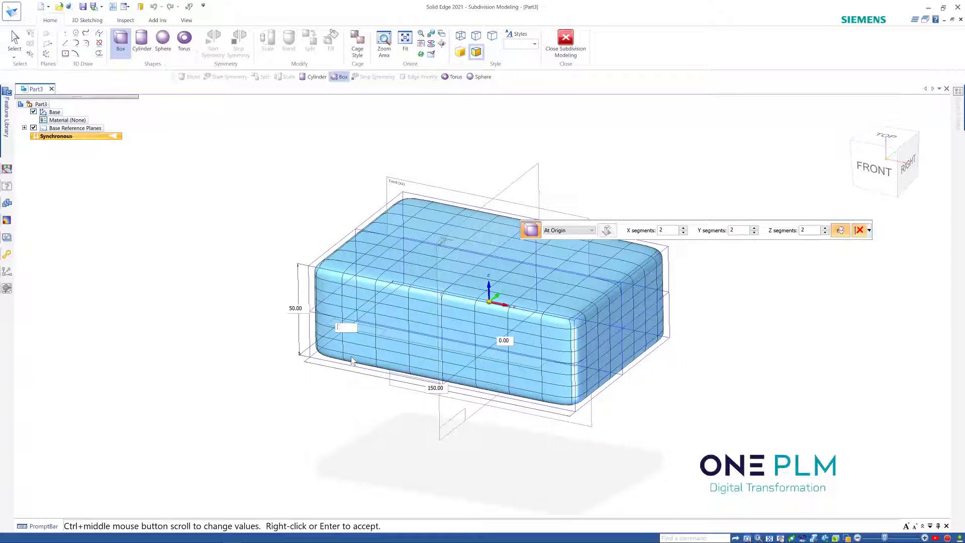
type("250")
key("Tab")
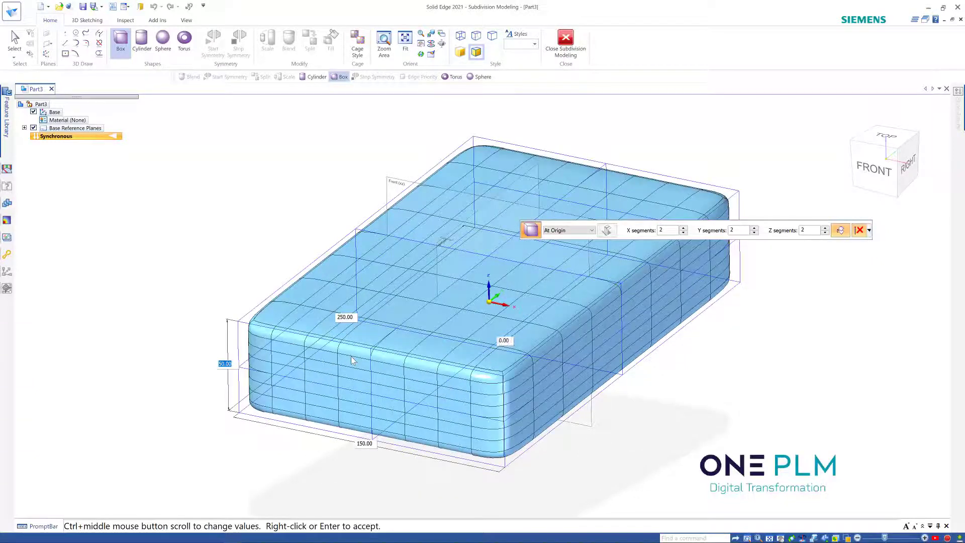
key("Return")
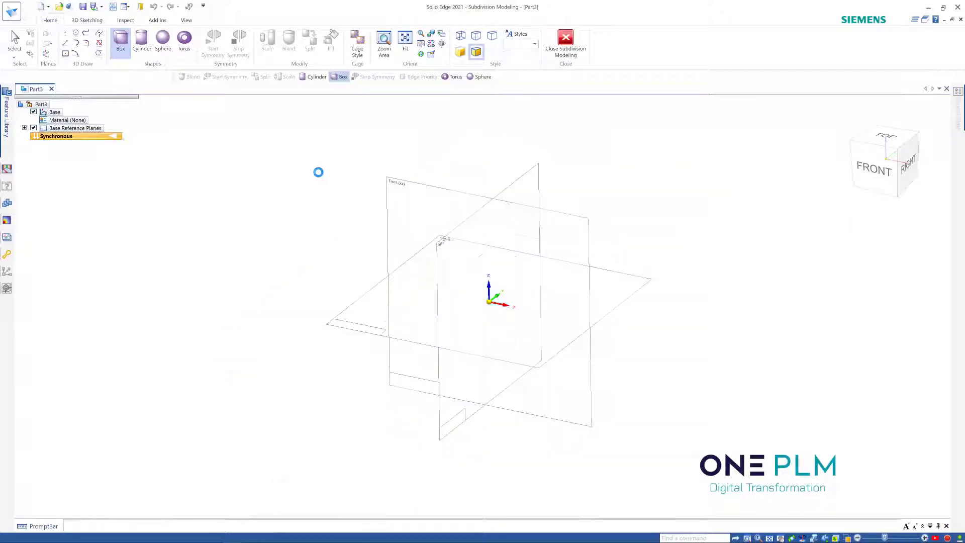
key("Escape")
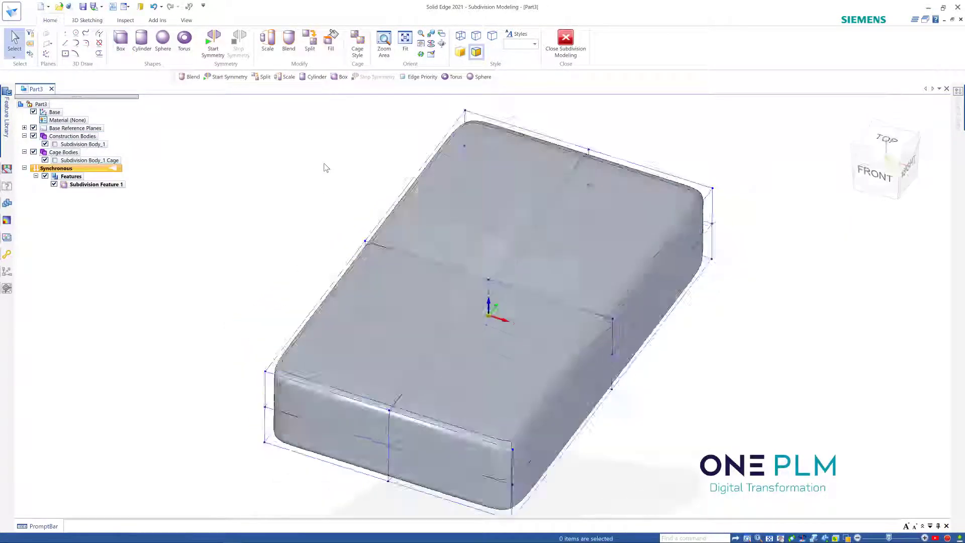
Step: Examine the box and its control cage from top, front and isometric views
key("ctrl+t")
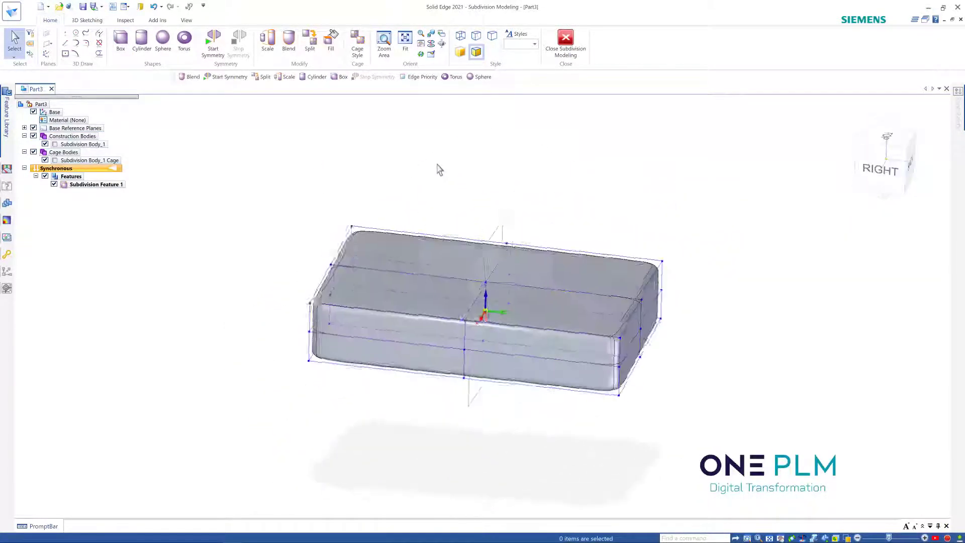
key("ctrl+f")
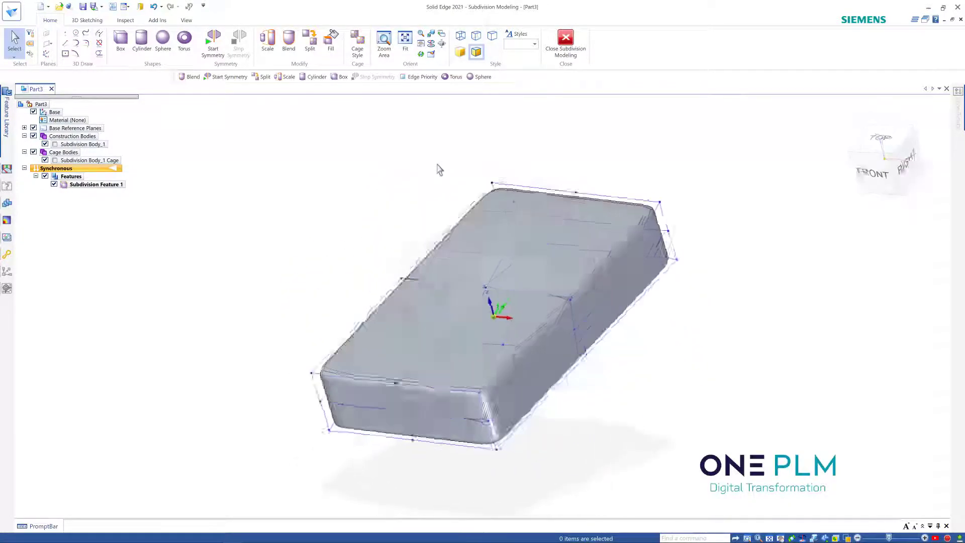
key("ctrl+i")
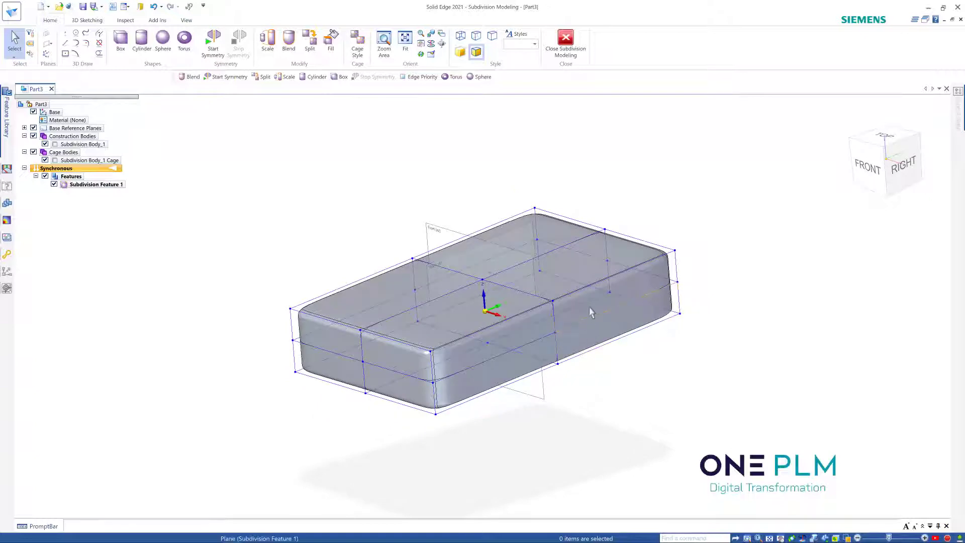
middle_click_drag(632, 382, 505, 422)
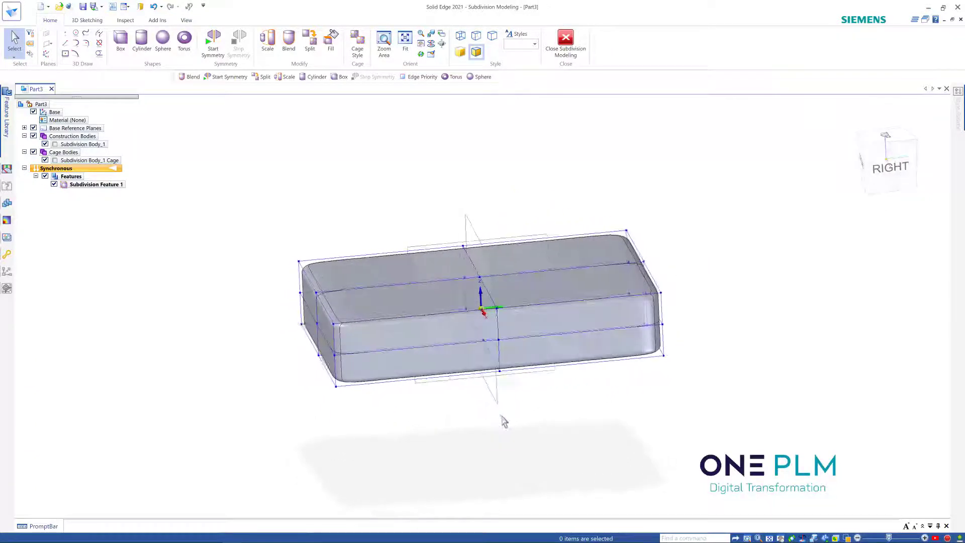
key("ctrl+i")
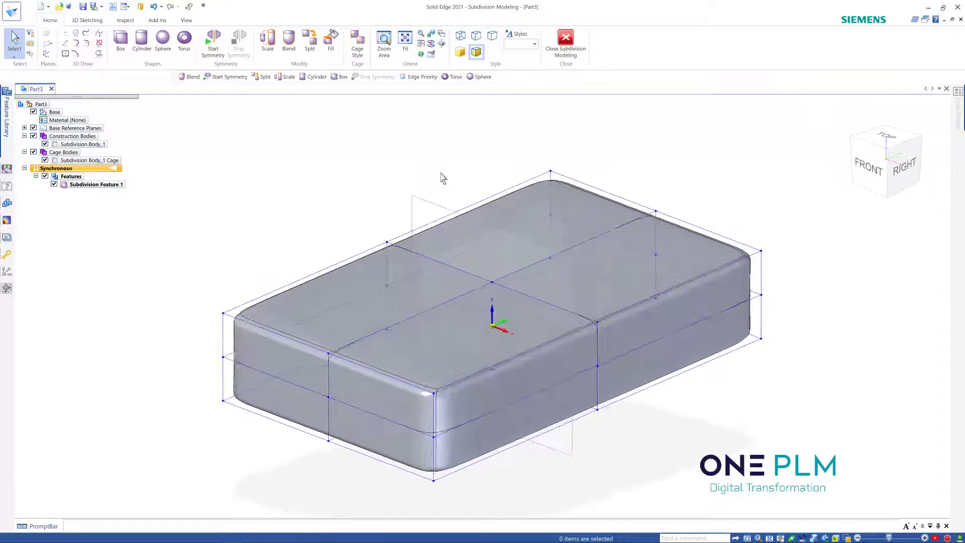
middle_click_drag(441, 174, 441, 152)
key("ctrl+f")
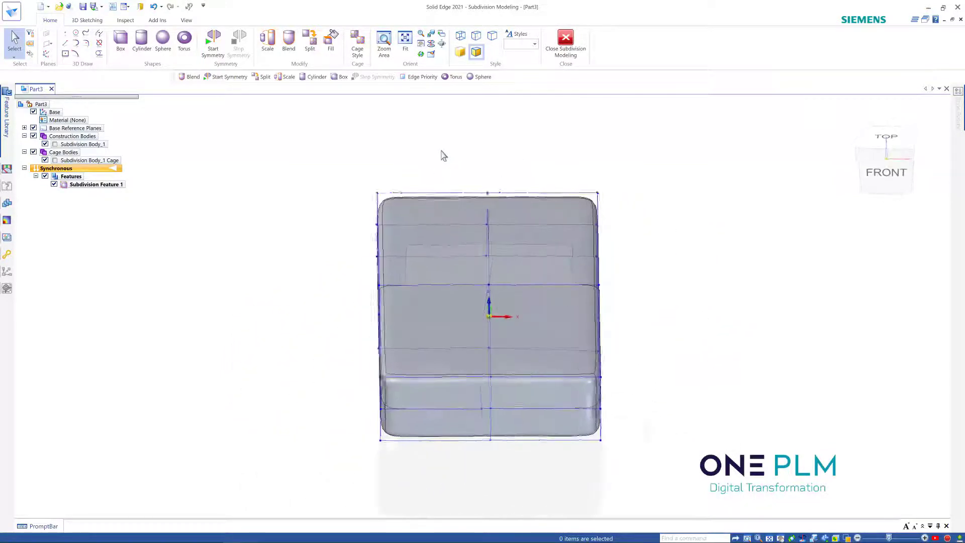
key("ctrl+i")
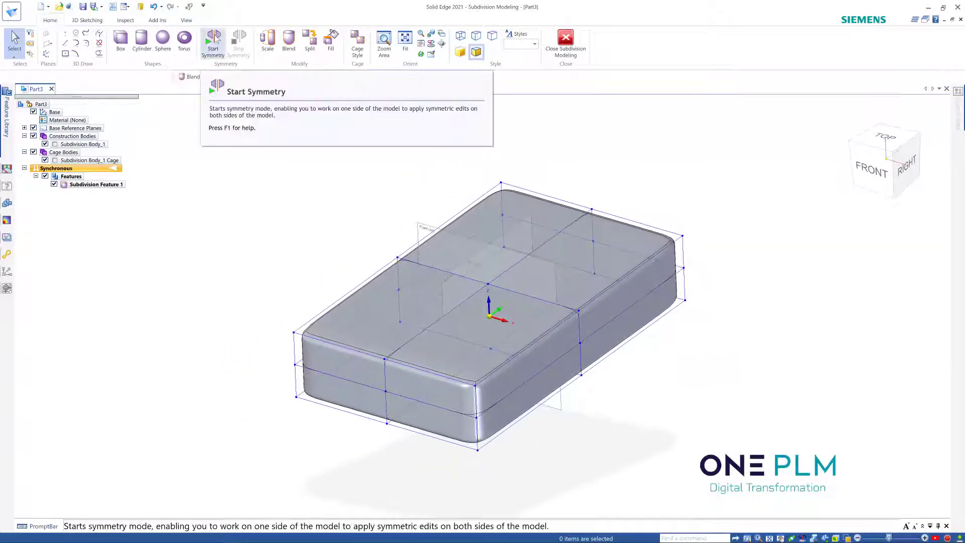
Step: Start symmetric editing of the box about the Right (yz) reference plane
left_click(217, 45)
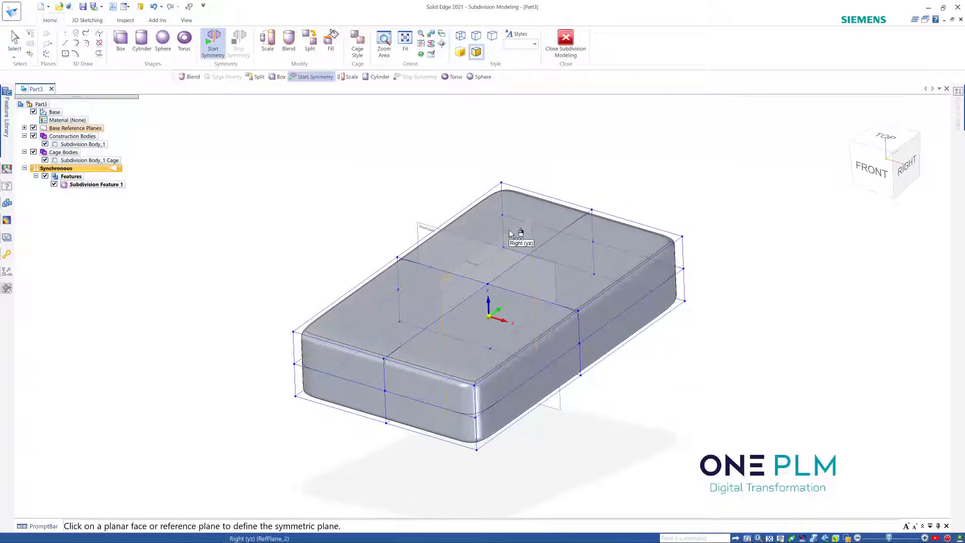
left_click(511, 234)
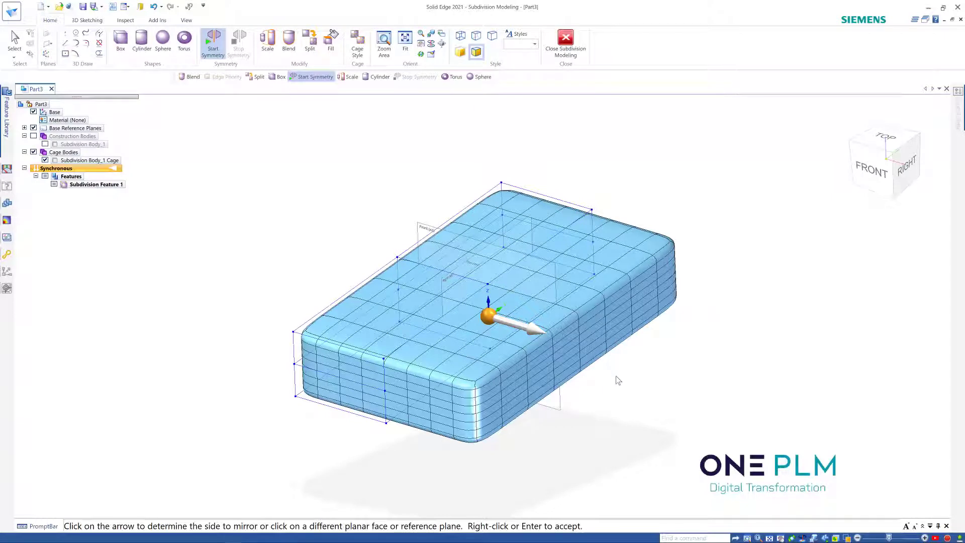
right_click(654, 381)
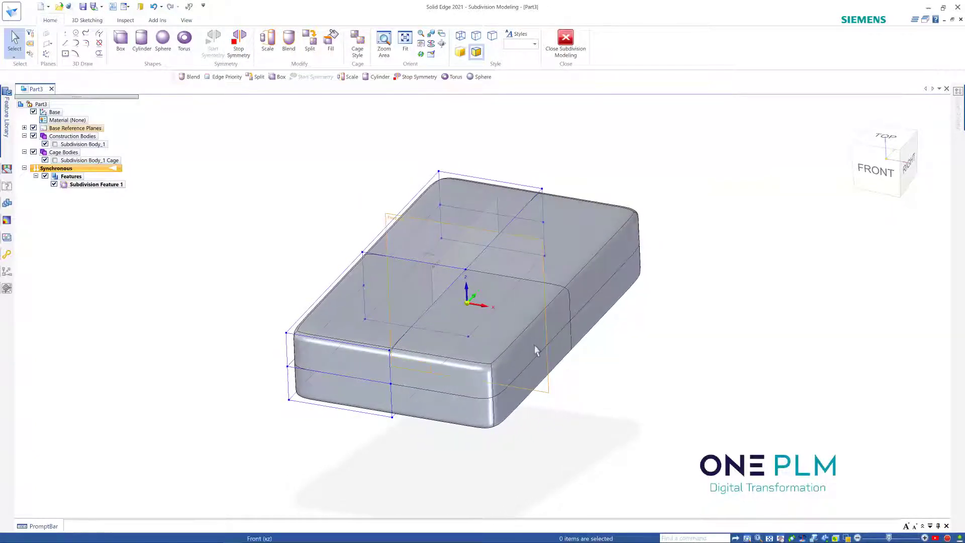
key("ctrl+t")
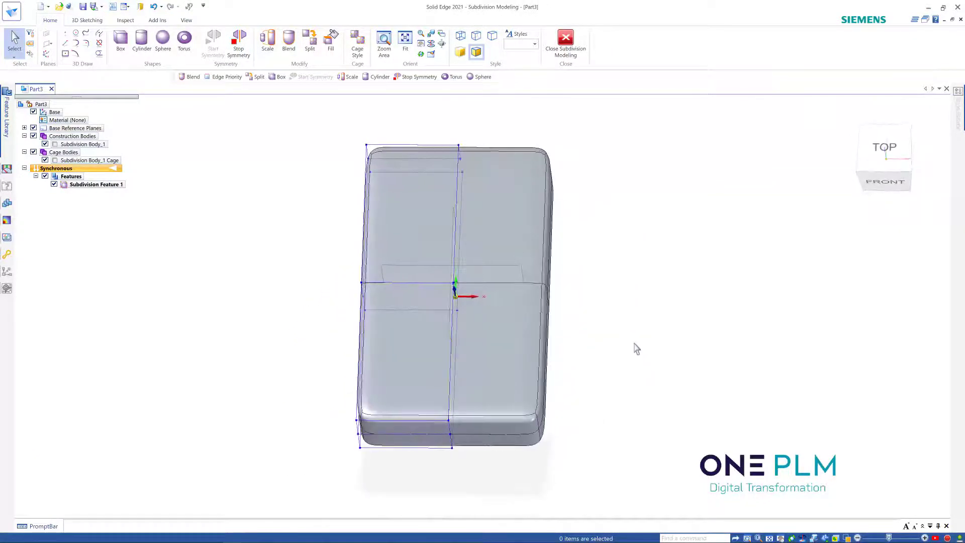
left_click_drag(336, 235, 415, 460)
scroll(332, 412, "up", 3)
left_click(334, 396)
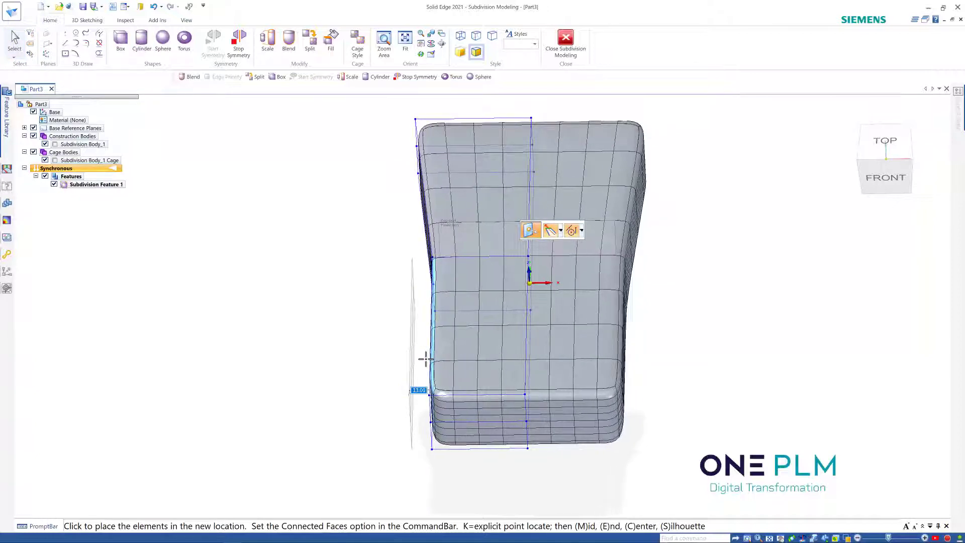
key("Escape")
key("ctrl+i")
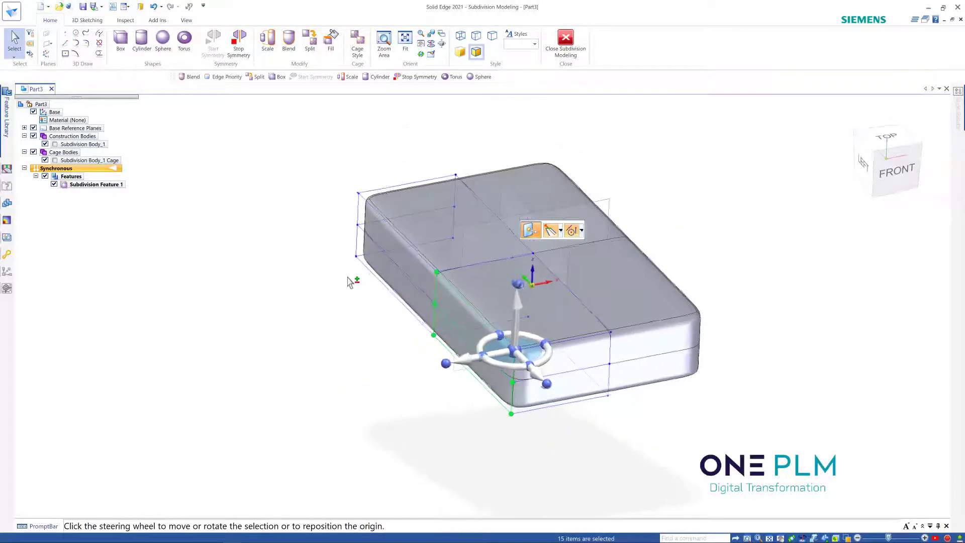
key("Escape")
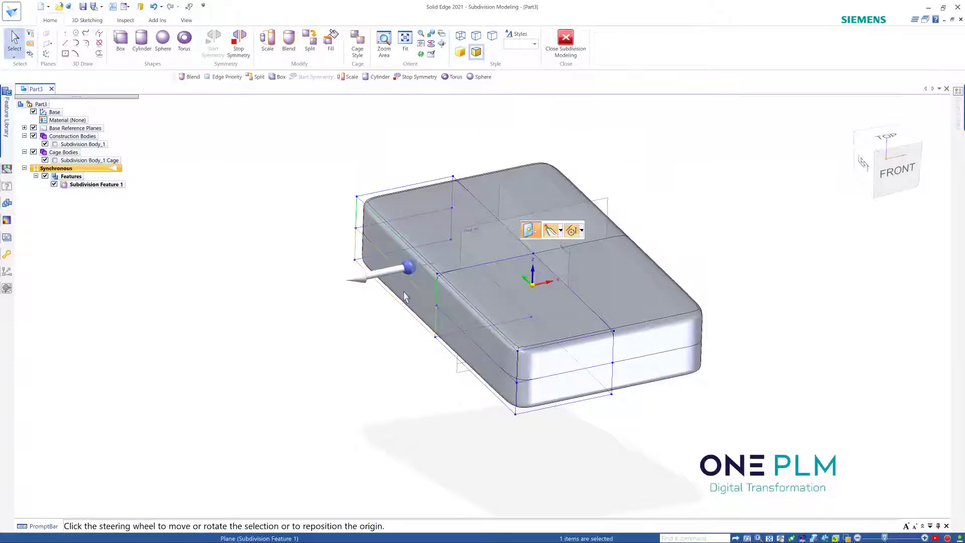
Step: Split the two stacked cage faces on the rear half of the box's left side with 1 vertical split
scroll(302, 171, "up", 3)
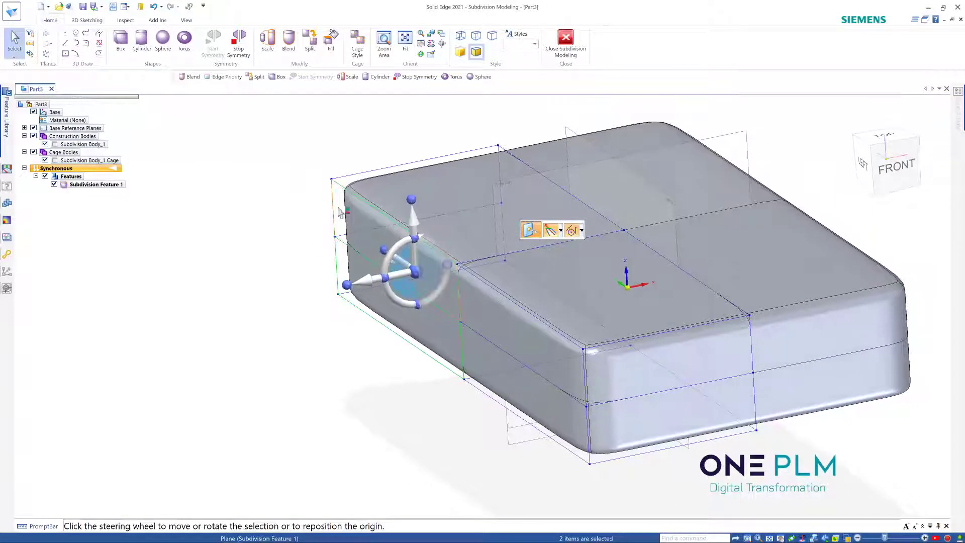
key("ctrl+j")
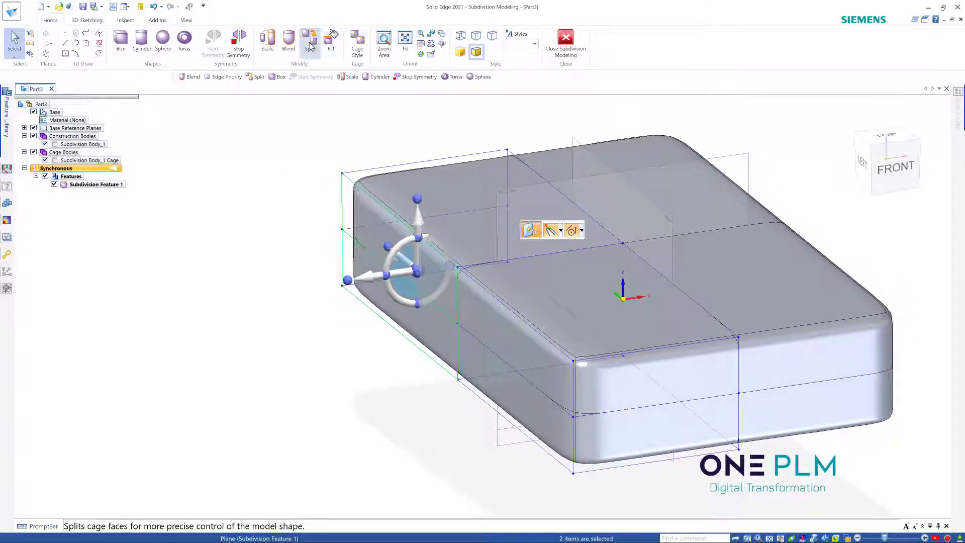
left_click(310, 44)
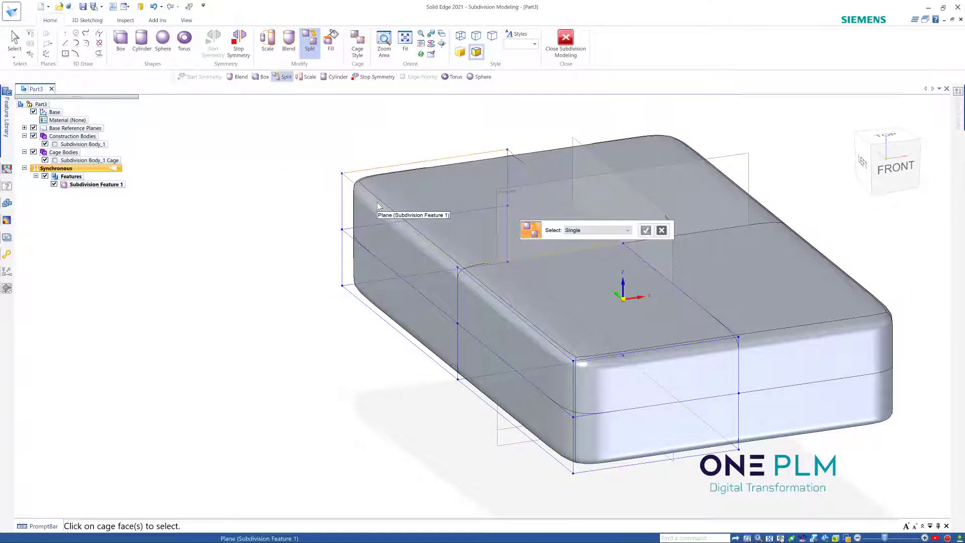
left_click(400, 311)
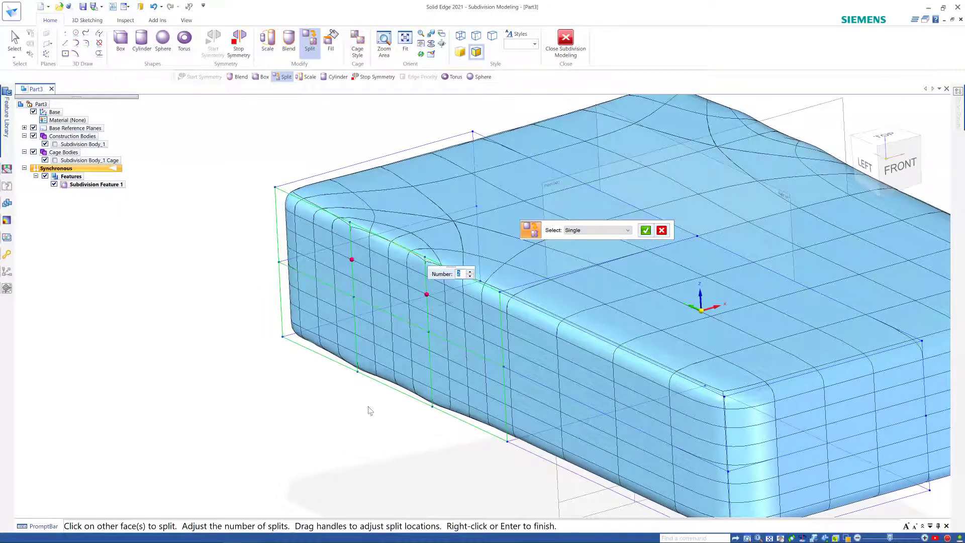
type("1")
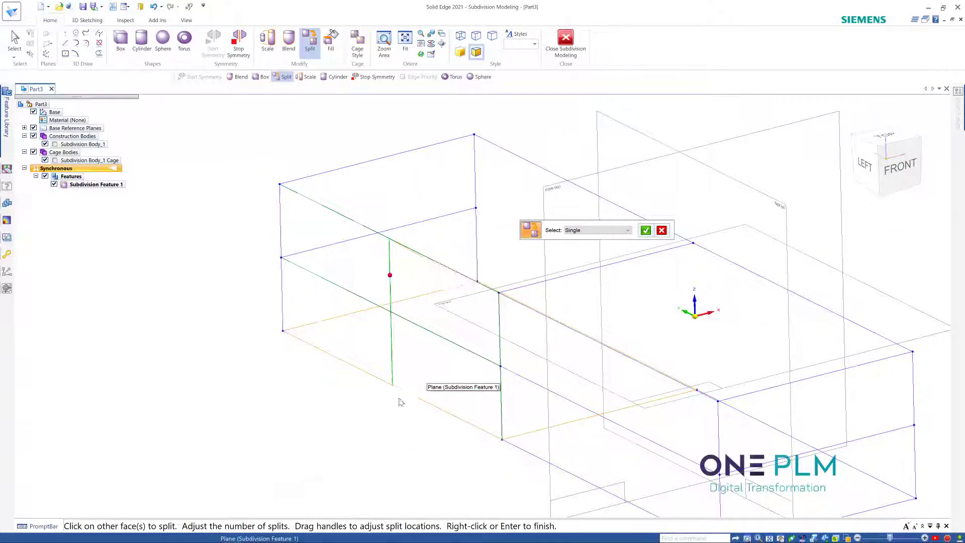
left_click(646, 230)
middle_click_drag(289, 149, 406, 251)
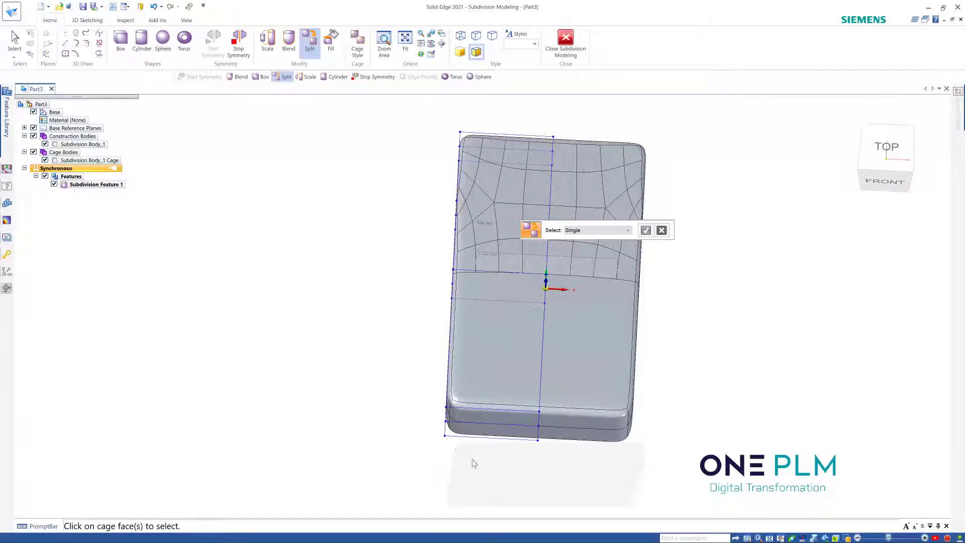
key("Escape")
Step: Move the cage faces on the front half of the left side inward toward the symmetry plane to form a narrow handle
left_click_drag(417, 256, 477, 450)
left_click_drag(412, 251, 486, 467)
middle_click_drag(349, 280, 372, 297)
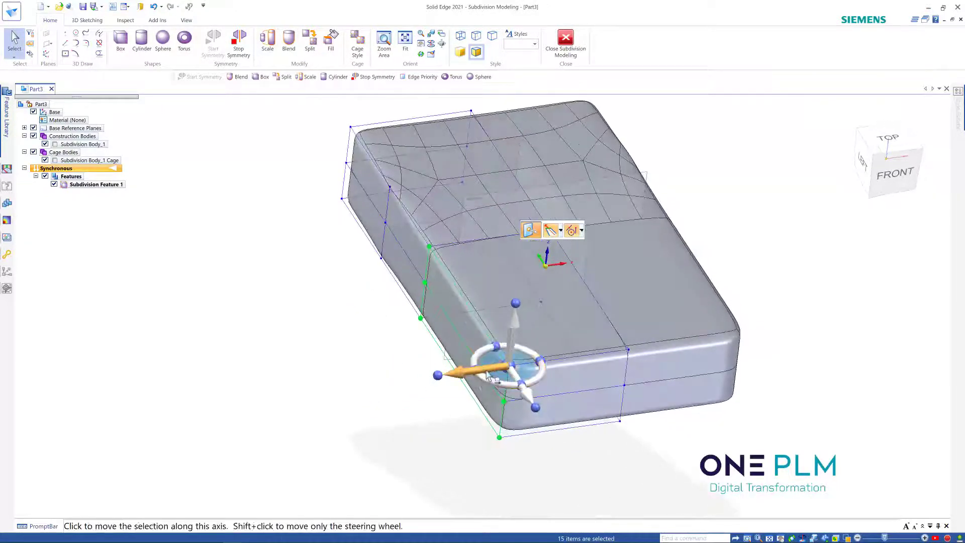
left_click(475, 385)
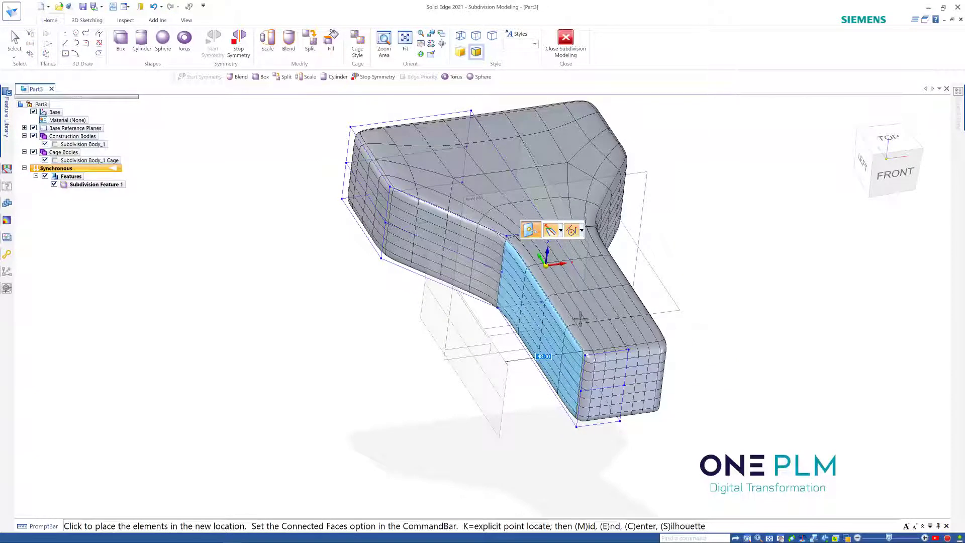
key("Return")
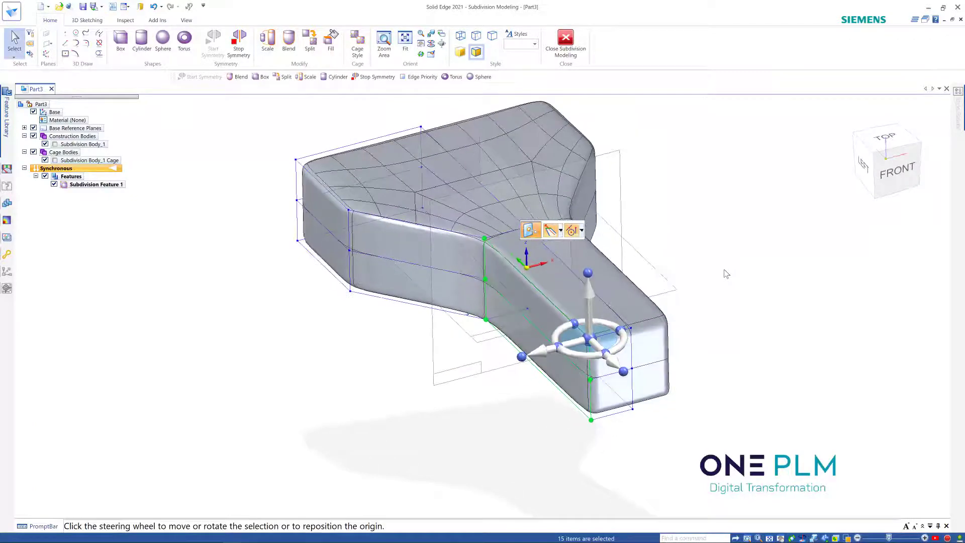
key("Escape")
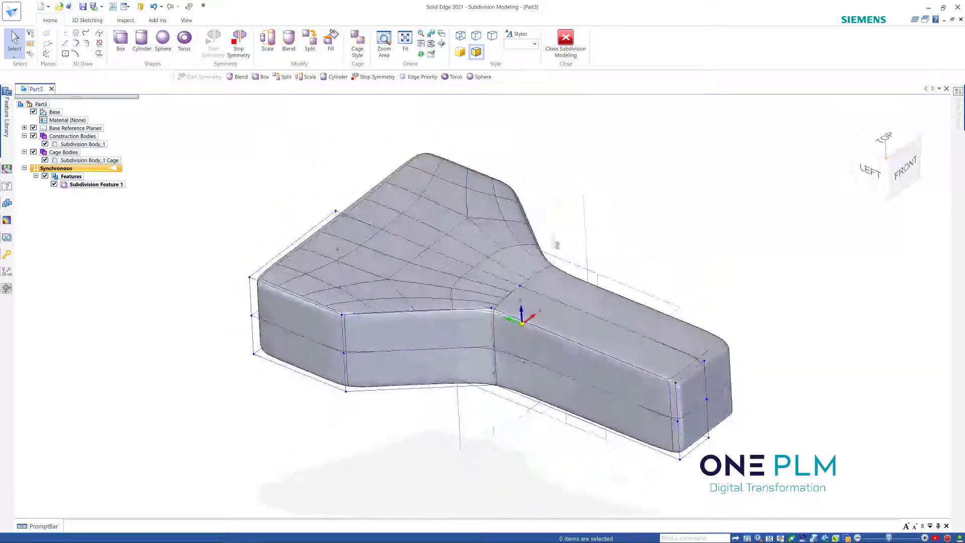
Step: Split the top cage face of the wide rear part with 2 splits running across the body's width
left_click(310, 40)
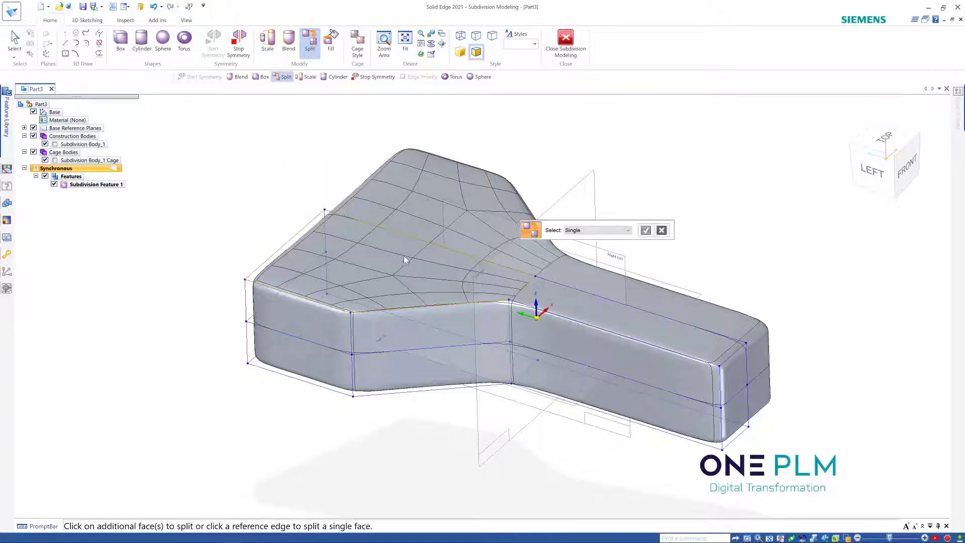
left_click(416, 243)
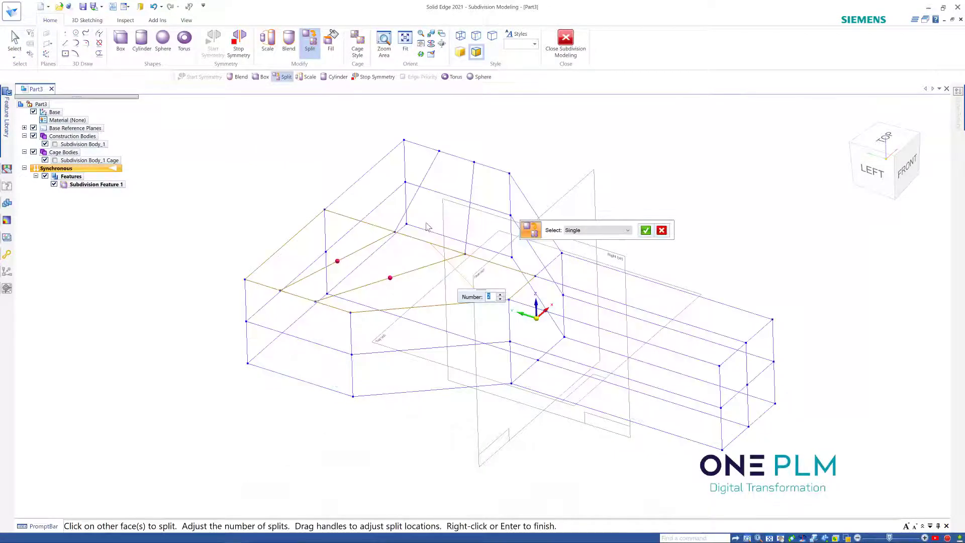
left_click(647, 231)
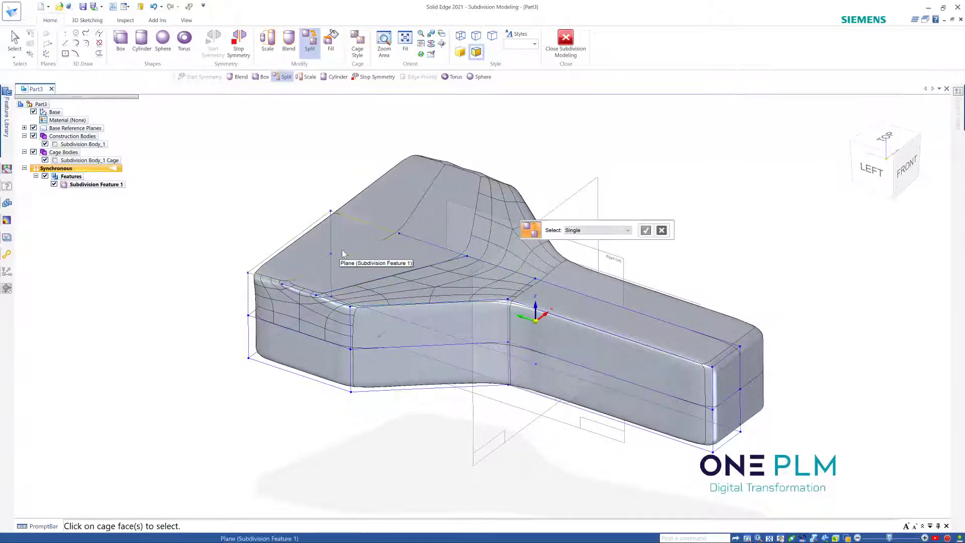
middle_click_drag(380, 177, 439, 150)
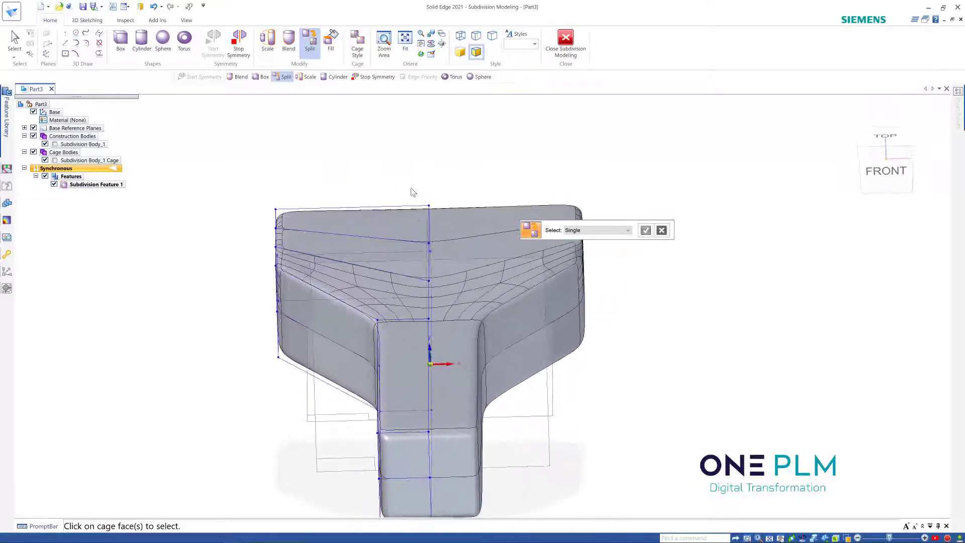
key("Escape")
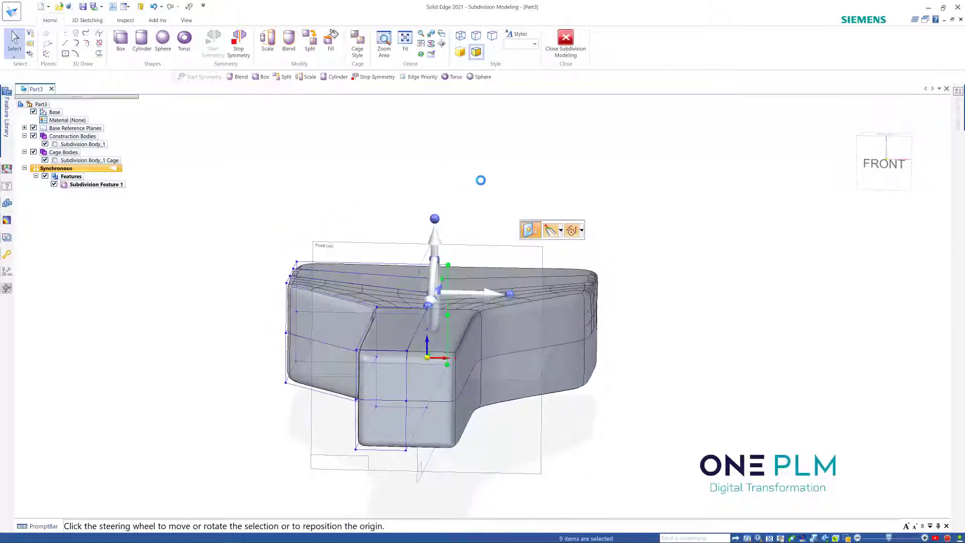
key("Escape")
scroll(439, 244, "up", 3)
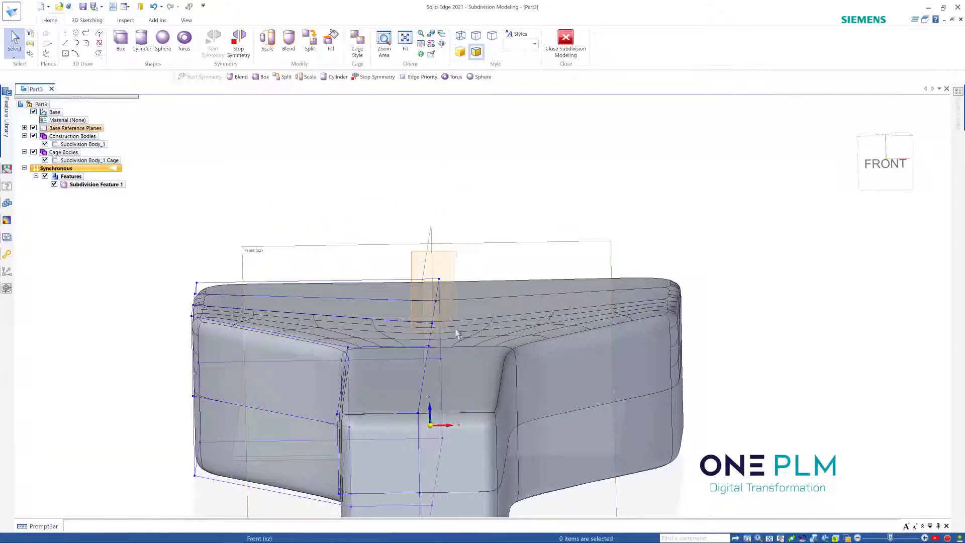
Step: Lower the cage vertices along the symmetry plane on top of the wide rear part by about 8 mm to form a shallow dip
middle_click_drag(479, 277, 438, 299)
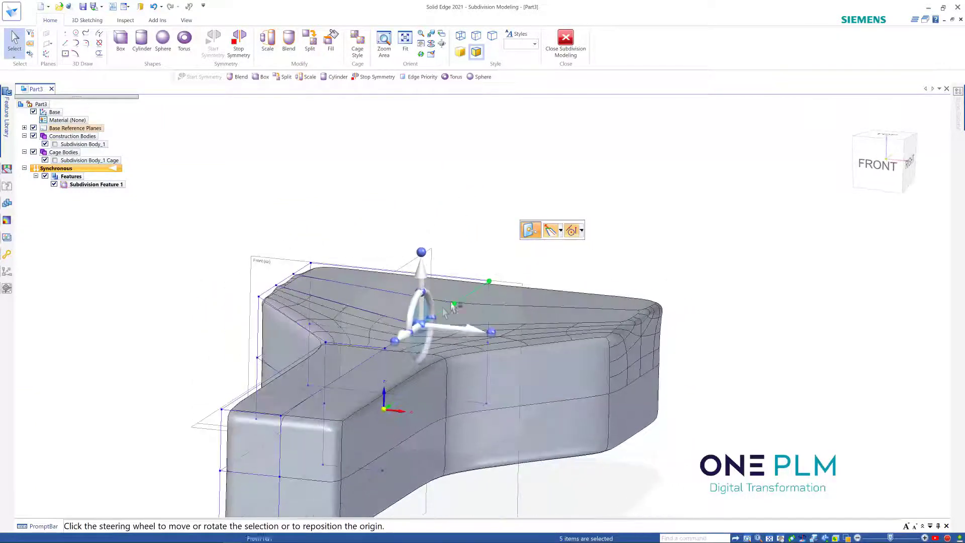
left_click(423, 280)
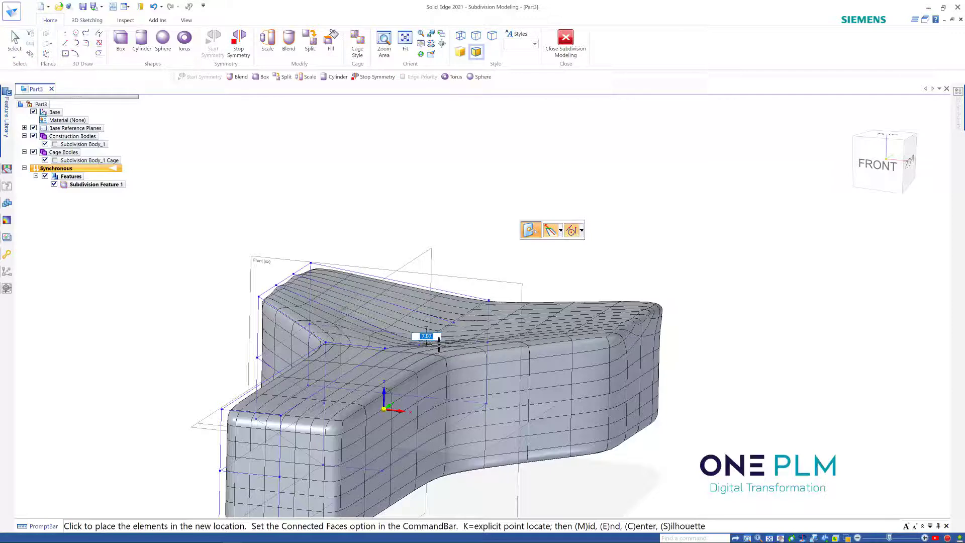
left_click(489, 235)
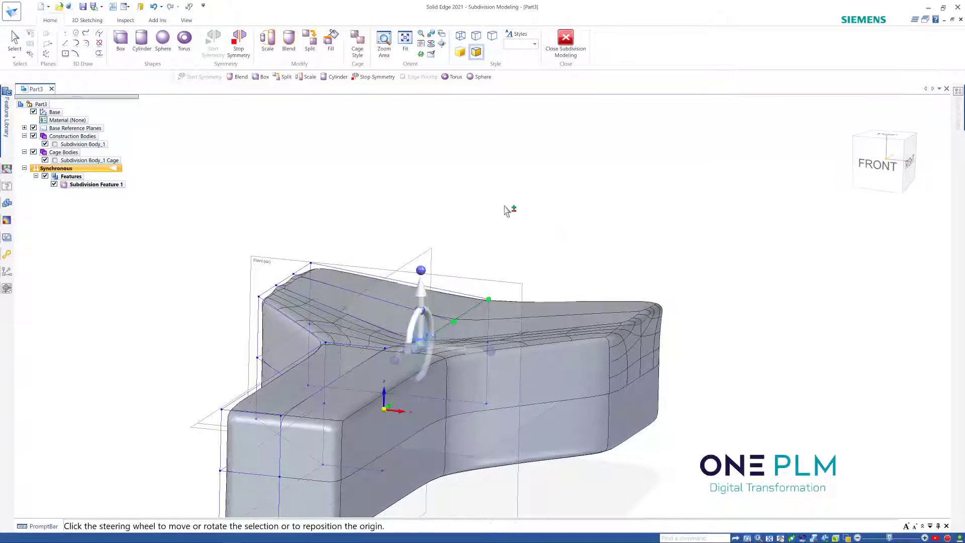
scroll(502, 210, "down", 2)
key("Escape")
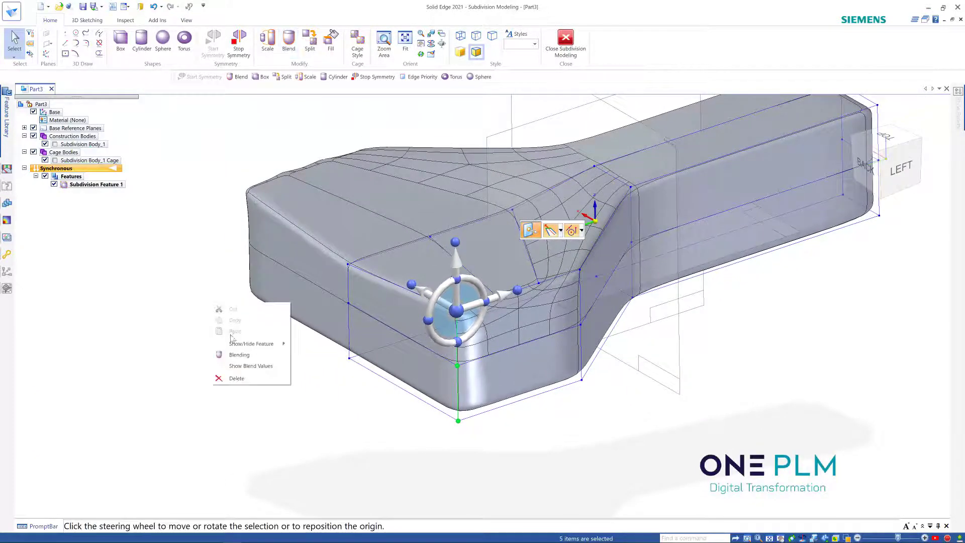
Step: Blend the vertical cage edges at the rear outer corner with the smoothest value, 3
left_click(239, 355)
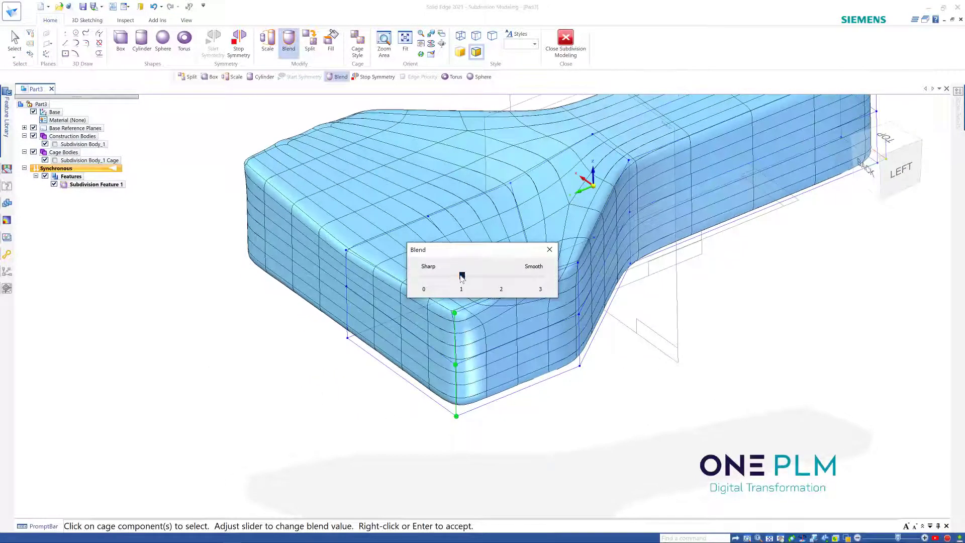
left_click(476, 280)
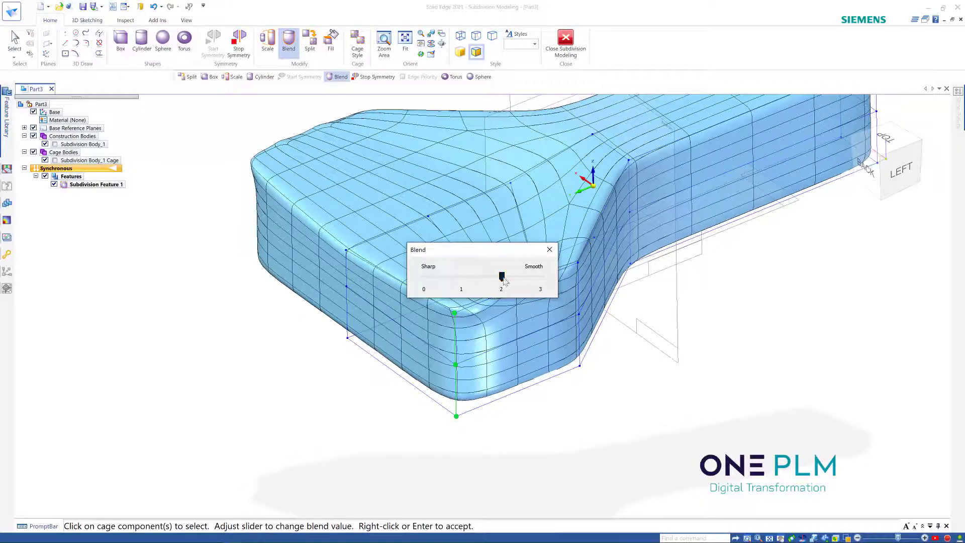
left_click(533, 278)
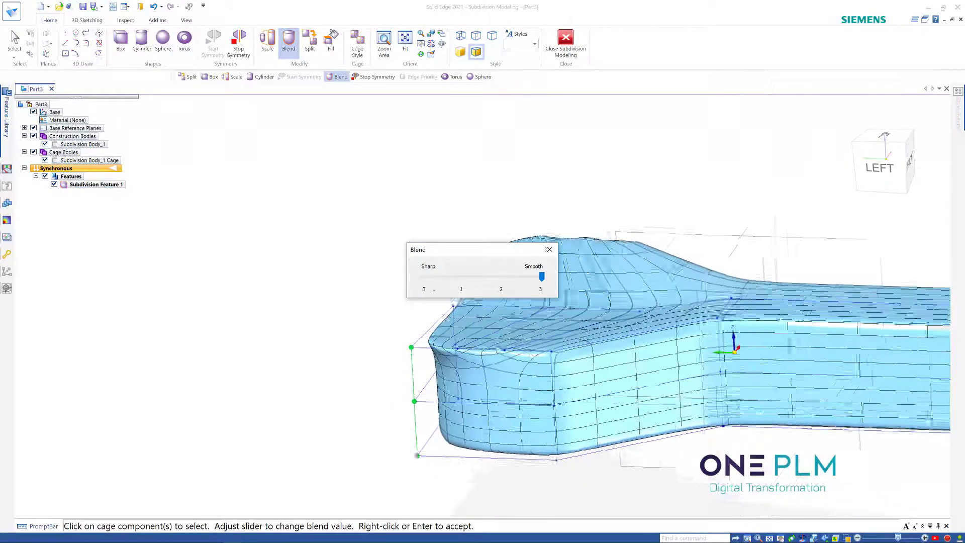
left_click(347, 342)
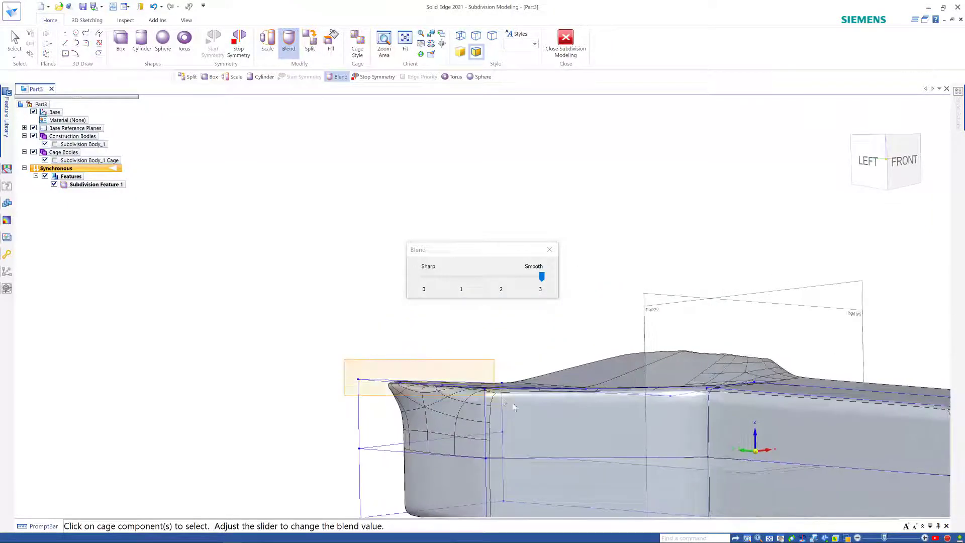
Step: Apply blend value 3 to the top cage edges of the rear part and along the handle's upper side edge to its front end
left_click_drag(509, 406, 510, 407)
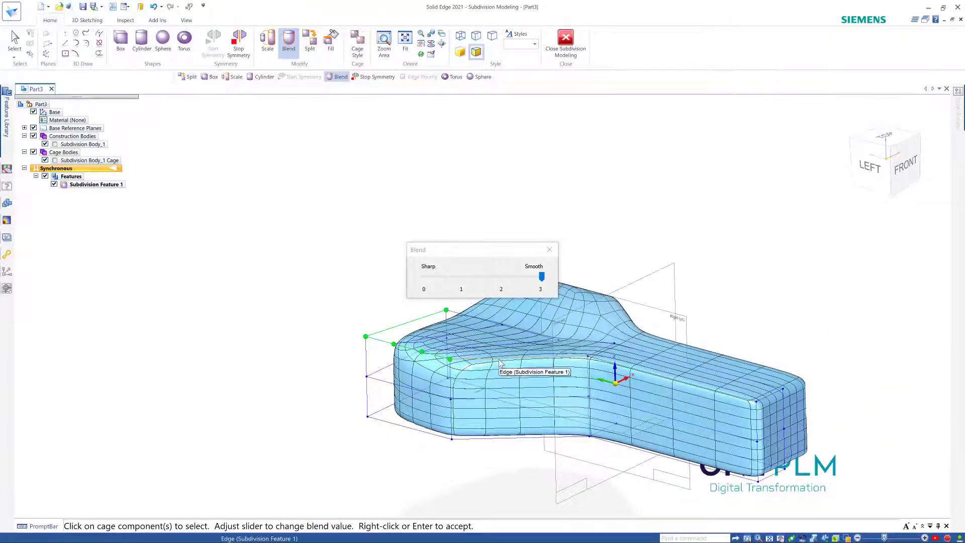
scroll(501, 368, "up", 5)
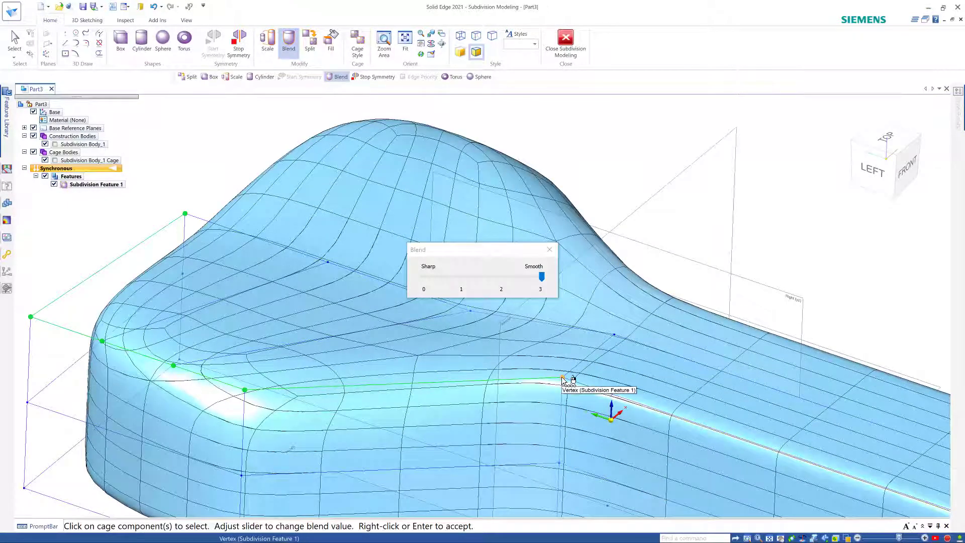
scroll(584, 406, "down", 5)
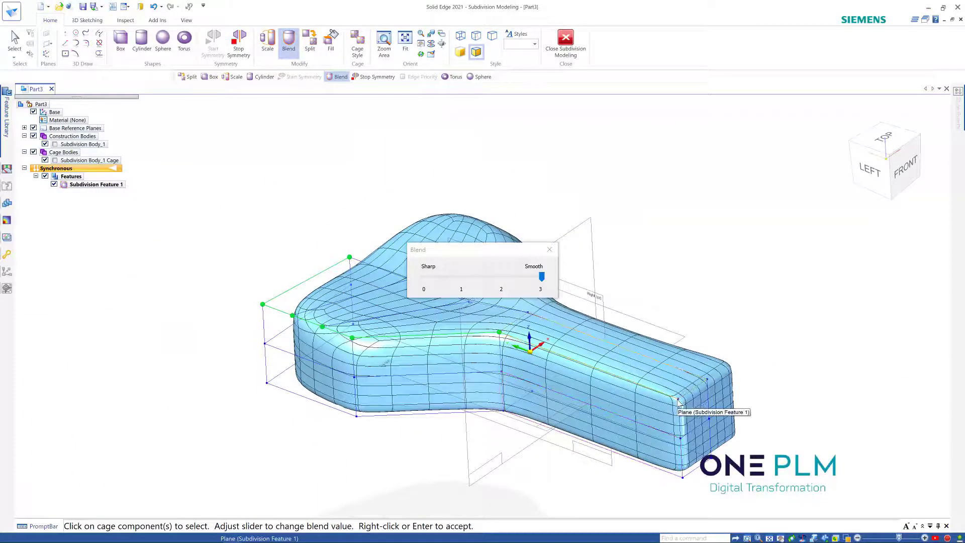
scroll(685, 396, "up", 5)
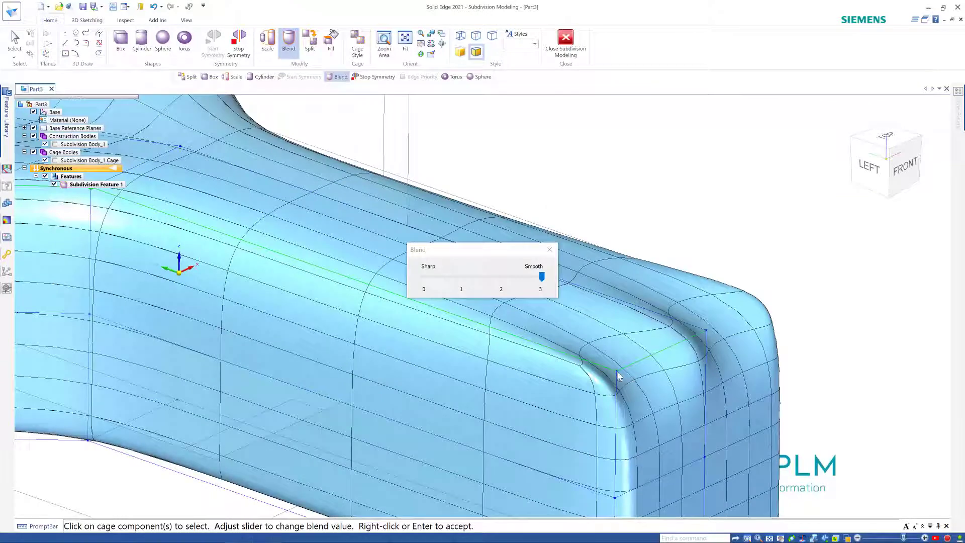
left_click(618, 372)
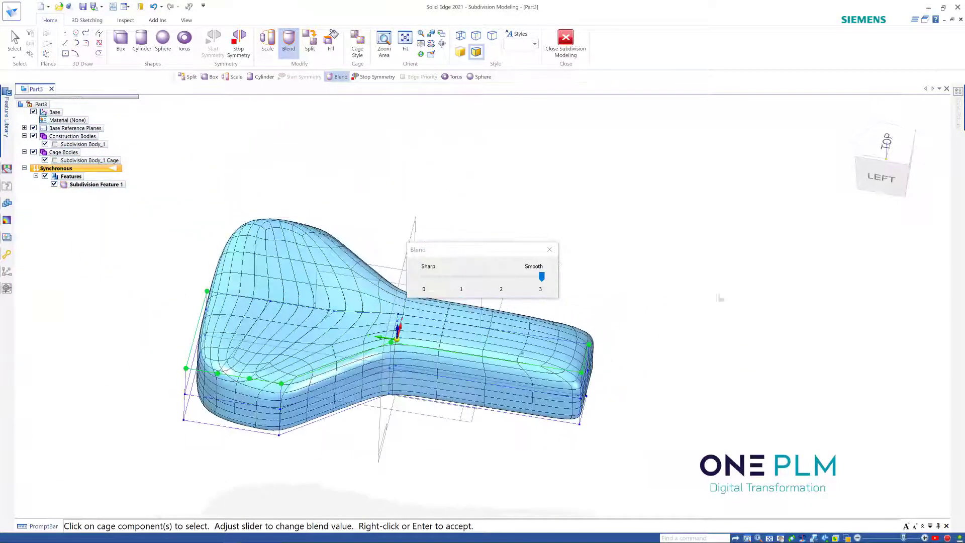
Step: Add the vertical front corner edges of the handle to the blend at value 3 and finish blending
scroll(585, 387, "up", 3)
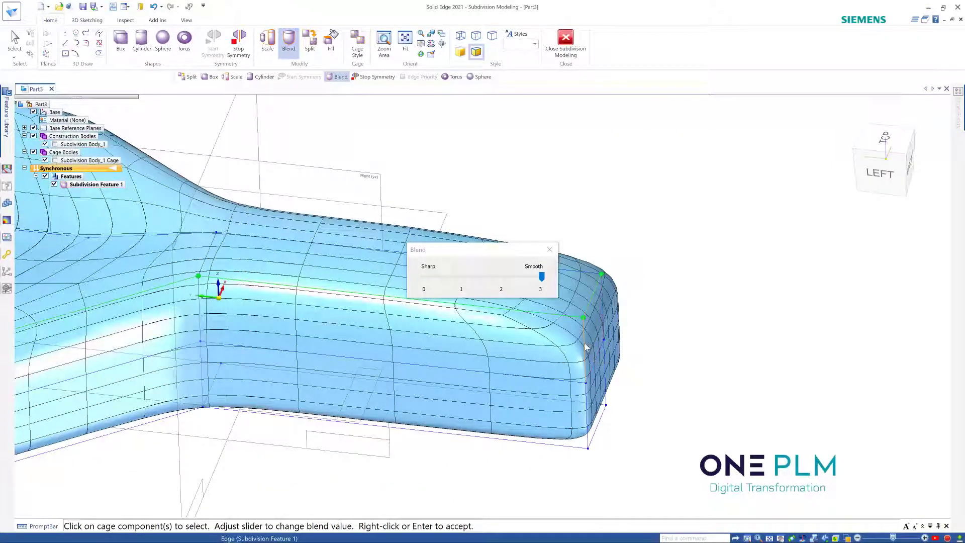
left_click(586, 346)
middle_click_drag(584, 481, 556, 502)
left_click_drag(562, 483, 589, 382)
scroll(653, 421, "down", 4)
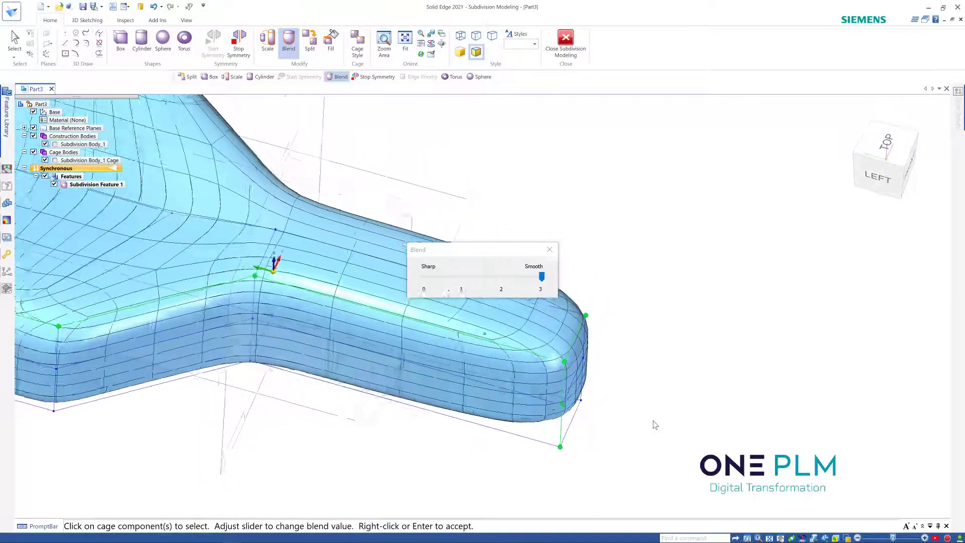
middle_click_drag(655, 425, 574, 170)
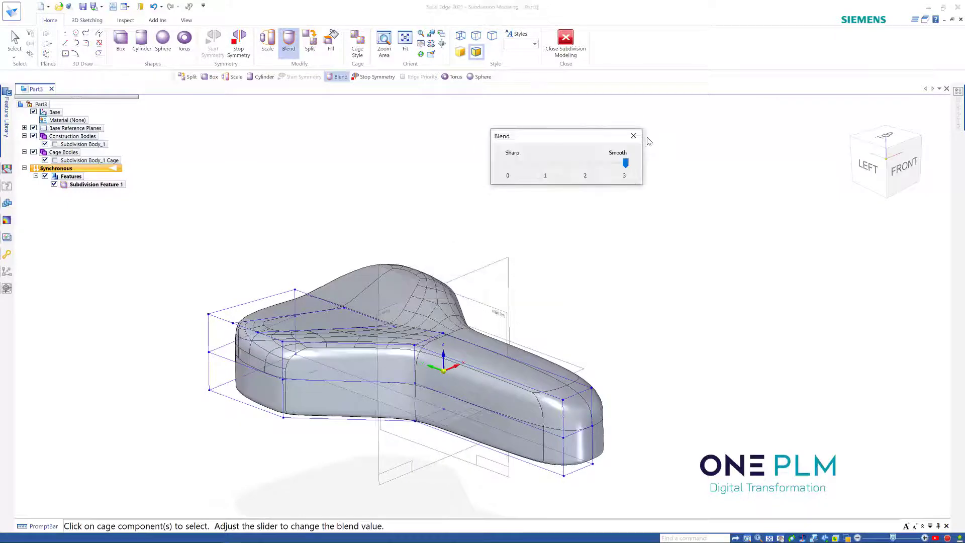
key("Escape")
Step: Rotate the handle's top cage face about its lengthwise axis on the symmetry plane so that it slopes down toward the outer side
middle_click_drag(493, 344, 364, 464)
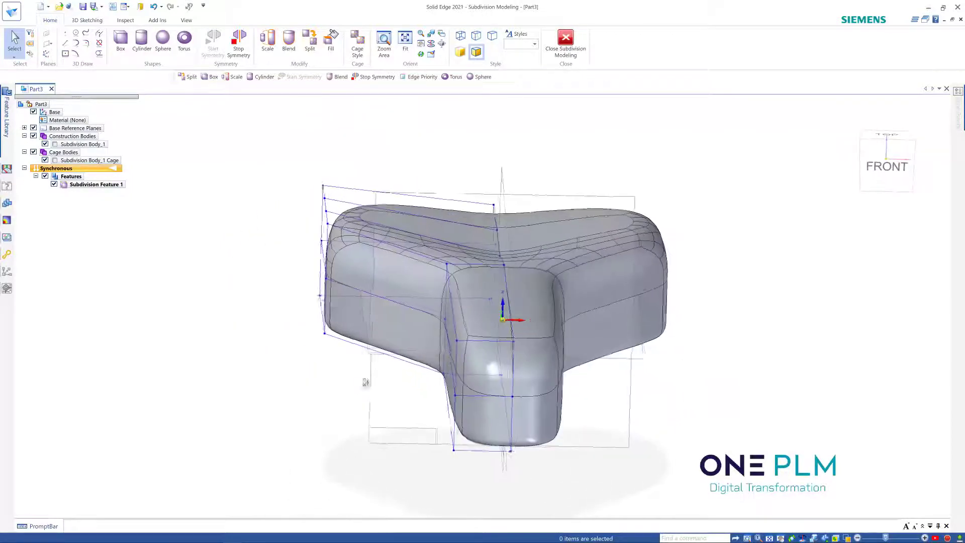
middle_click_drag(341, 385, 354, 430)
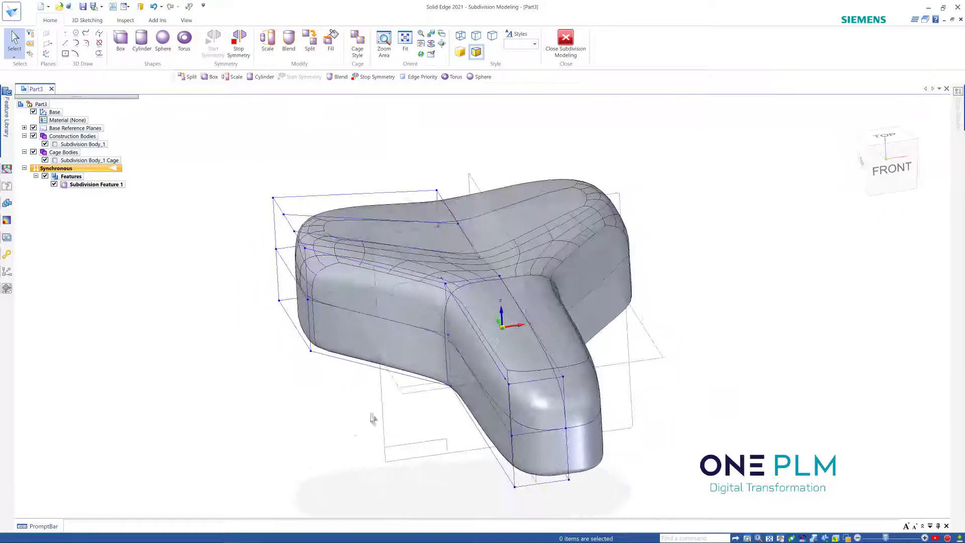
left_click(494, 318)
middle_click_drag(686, 312, 701, 285)
scroll(689, 294, "up", 2)
left_click(493, 323)
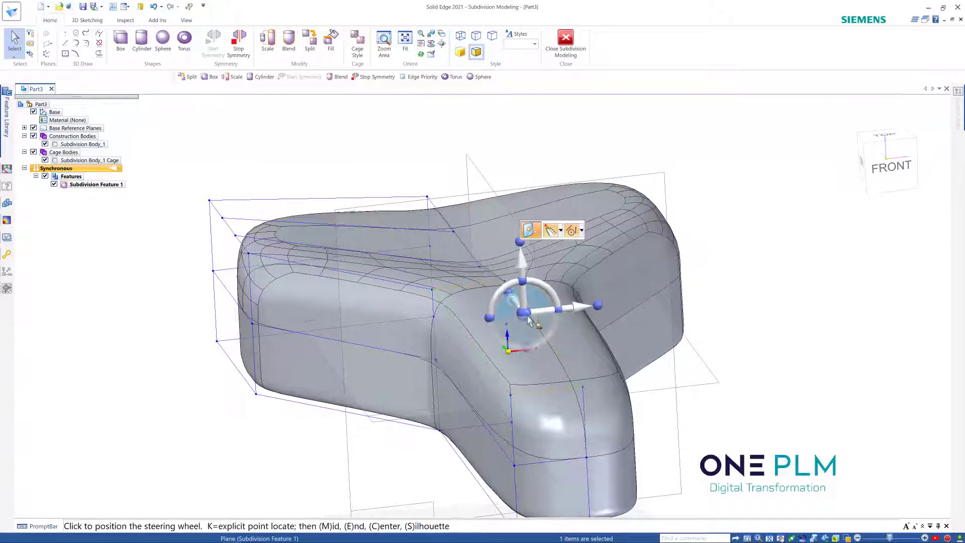
left_click(532, 322)
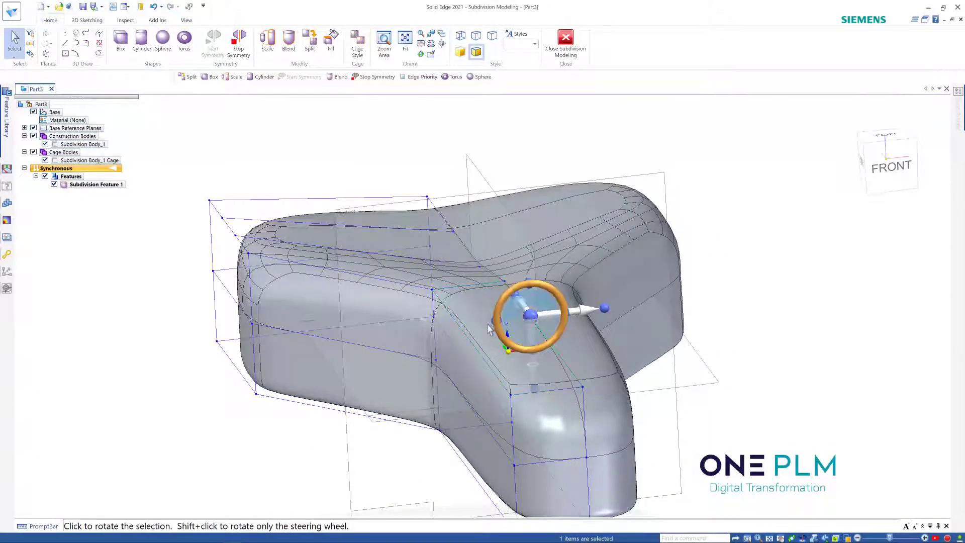
left_click(507, 333)
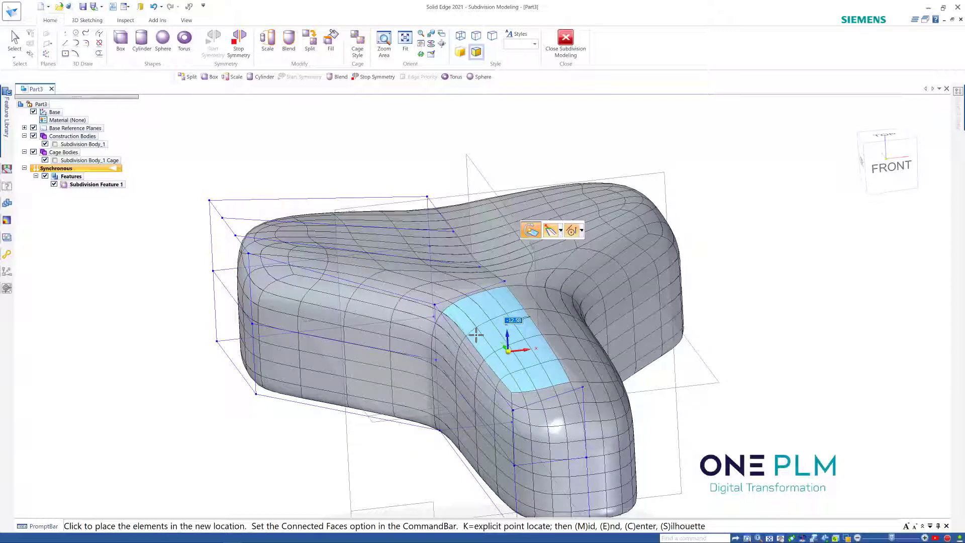
left_click(670, 342)
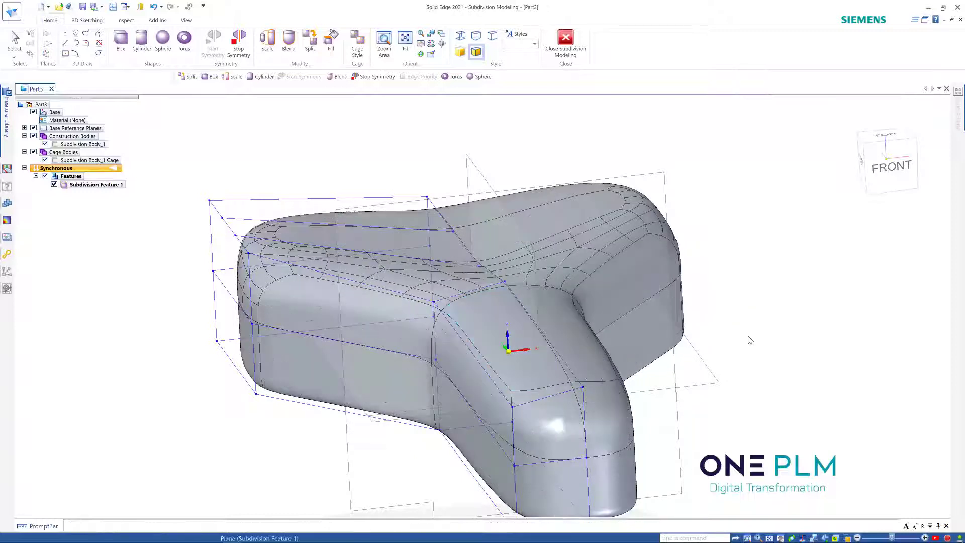
key("Escape")
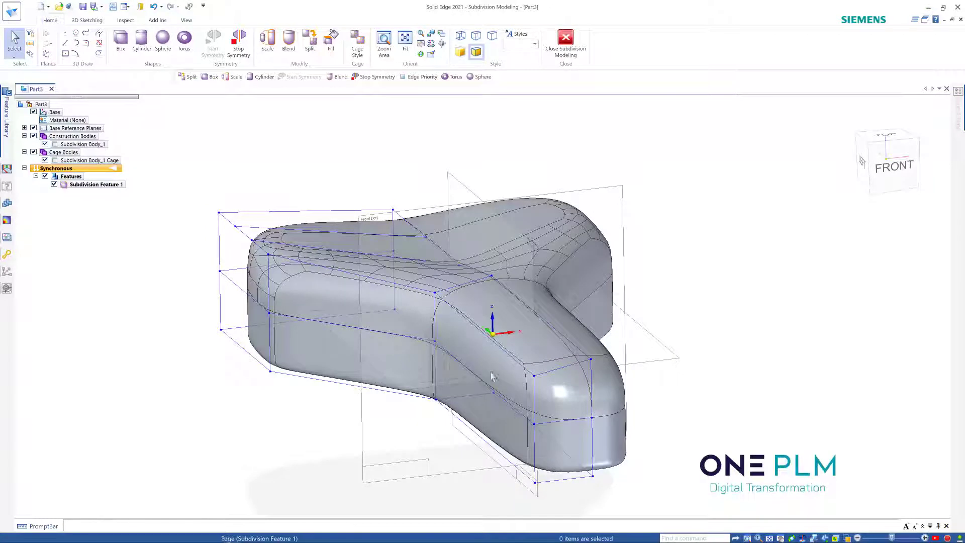
Step: Rotate the handle's upper side cage face 15° about its lower edge so that its top leans inward
left_click(497, 371)
scroll(498, 382, "up", 2)
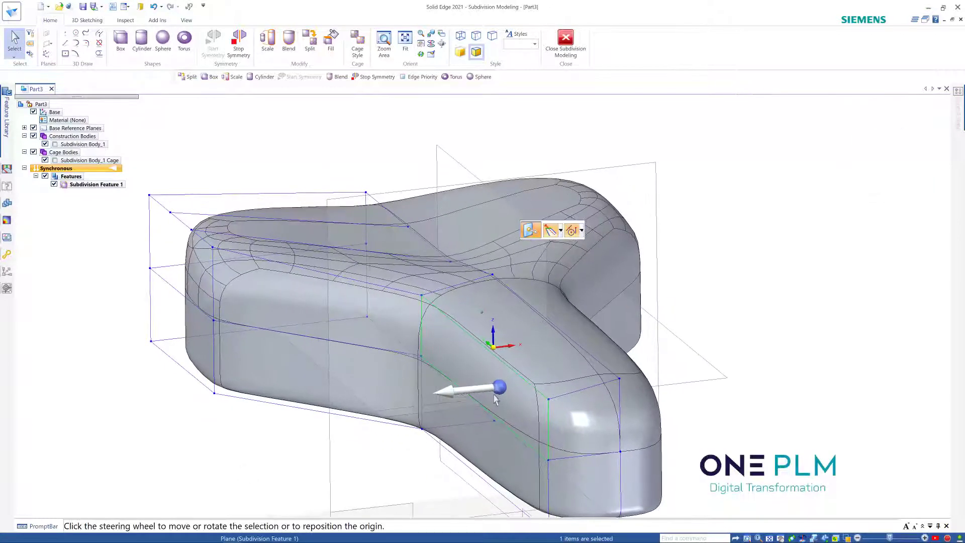
left_click(496, 394)
left_click(482, 404)
left_click(485, 365)
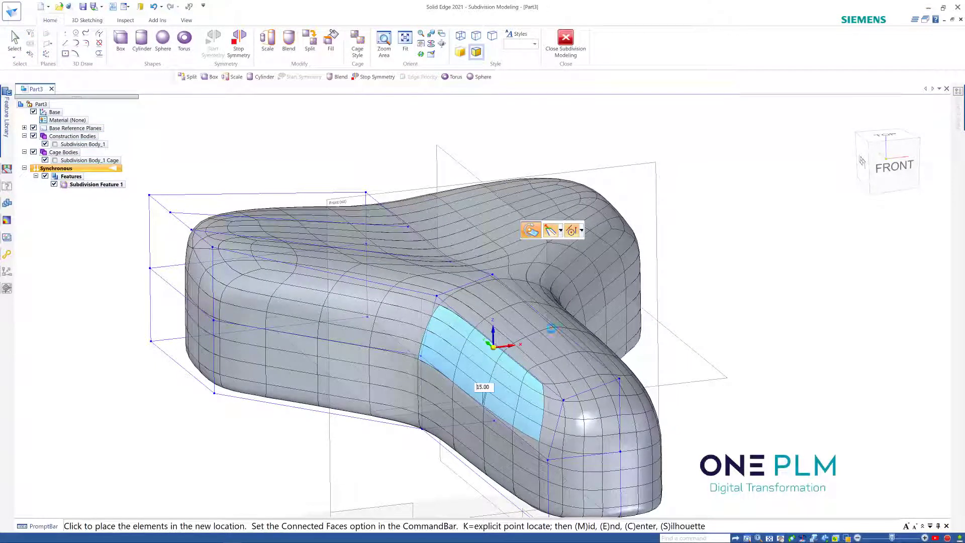
left_click(493, 352)
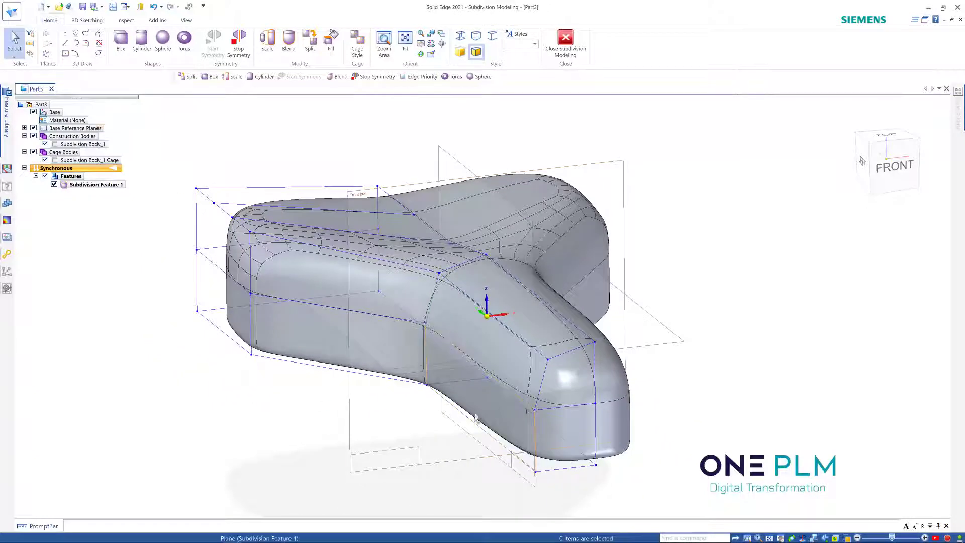
Step: Rotate the handle's lower side cage face about 9° around its bottom edge so that its upper edge leans inward
middle_click_drag(607, 414, 590, 421)
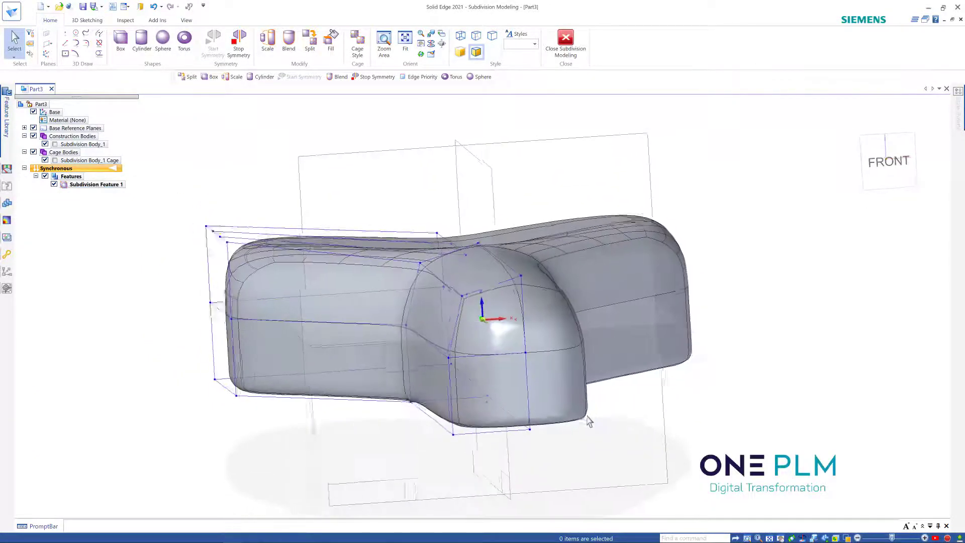
scroll(590, 420, "up", 2)
left_click(425, 392)
middle_click_drag(425, 392, 406, 371)
left_click(405, 363)
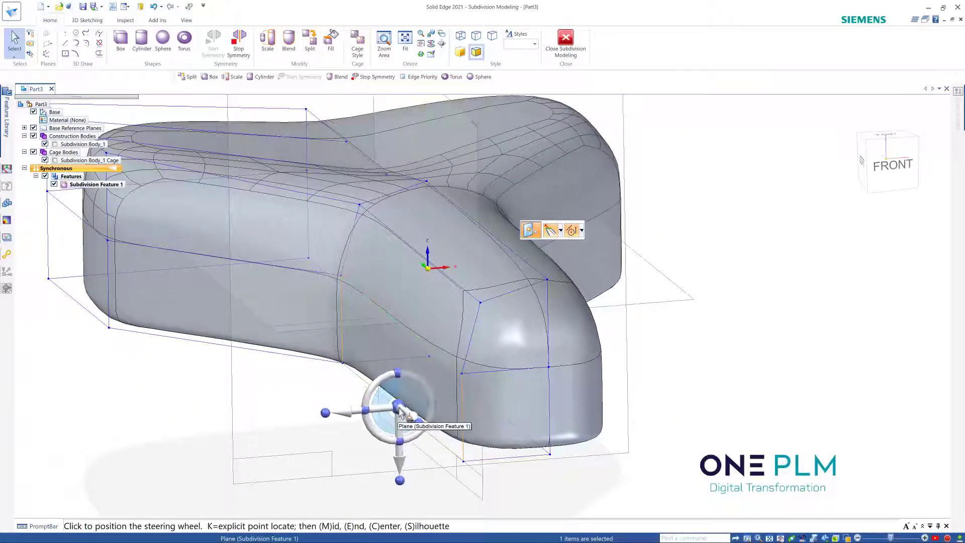
left_click(399, 405)
left_click(399, 402)
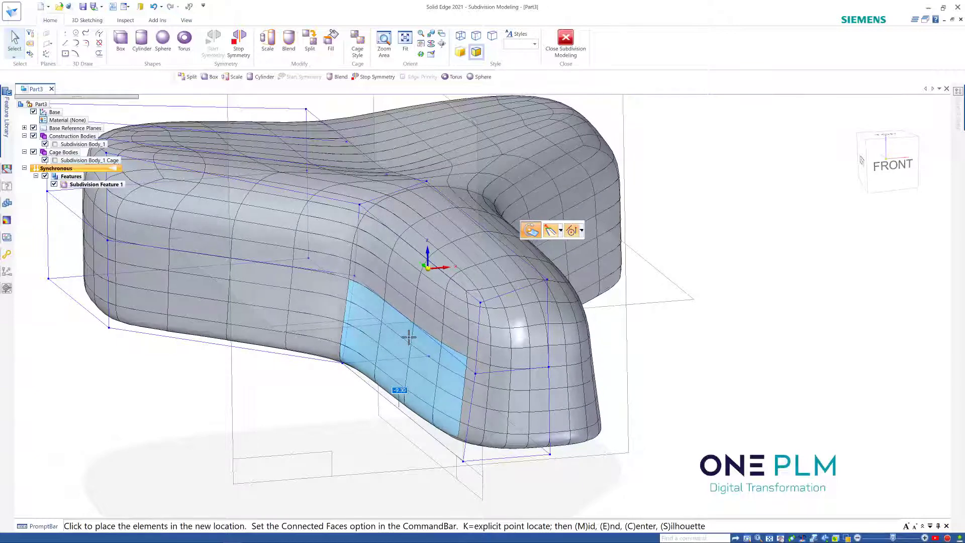
left_click(398, 339)
Step: In the top view, move the rear cage vertices on the symmetry plane forward to form an indentation in the middle of the rear edge
middle_click_drag(683, 323, 553, 327)
left_click(886, 156)
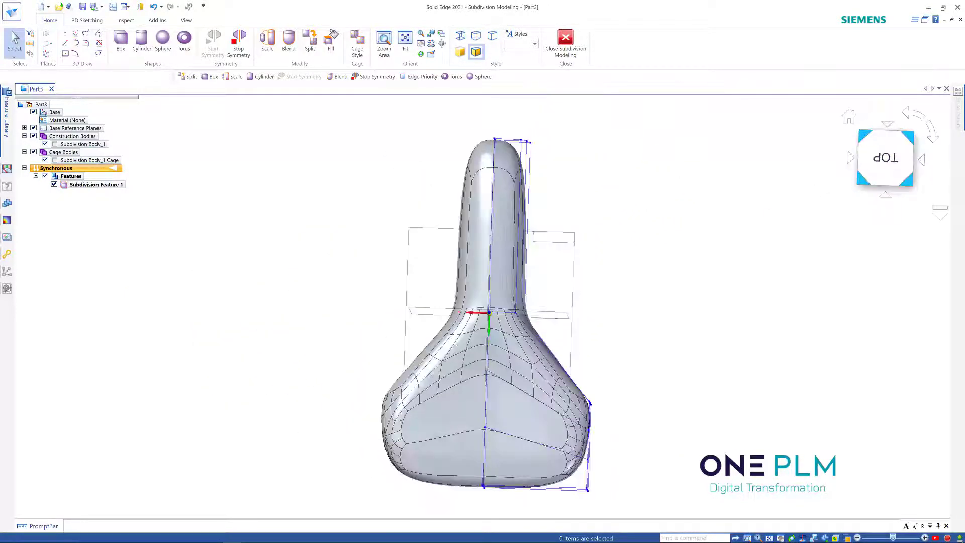
left_click_drag(484, 437, 488, 435)
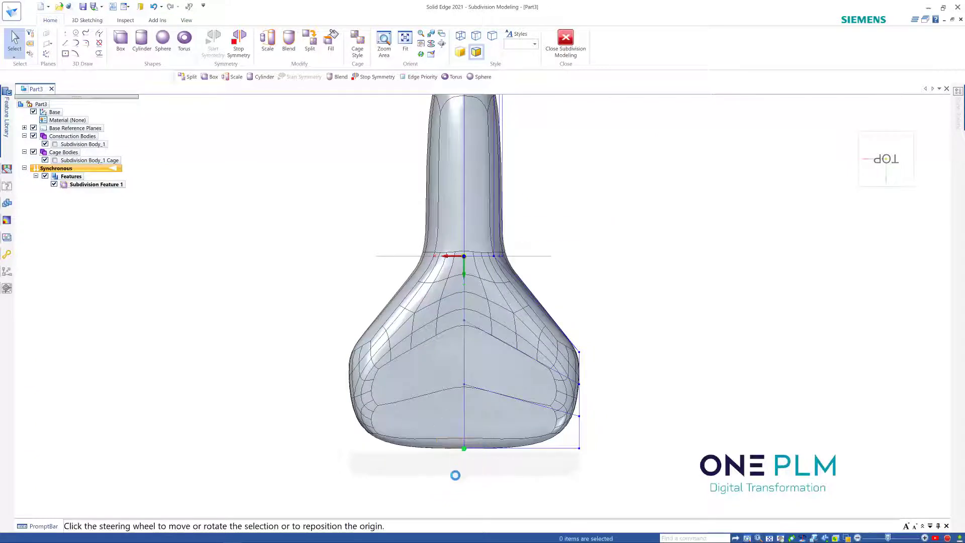
scroll(456, 474, "up", 3)
left_click(468, 420)
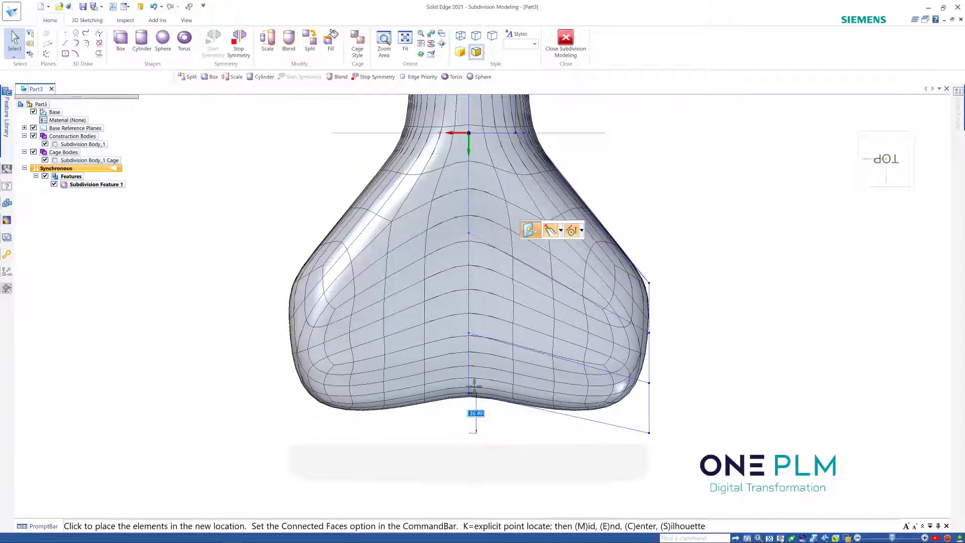
left_click(629, 389)
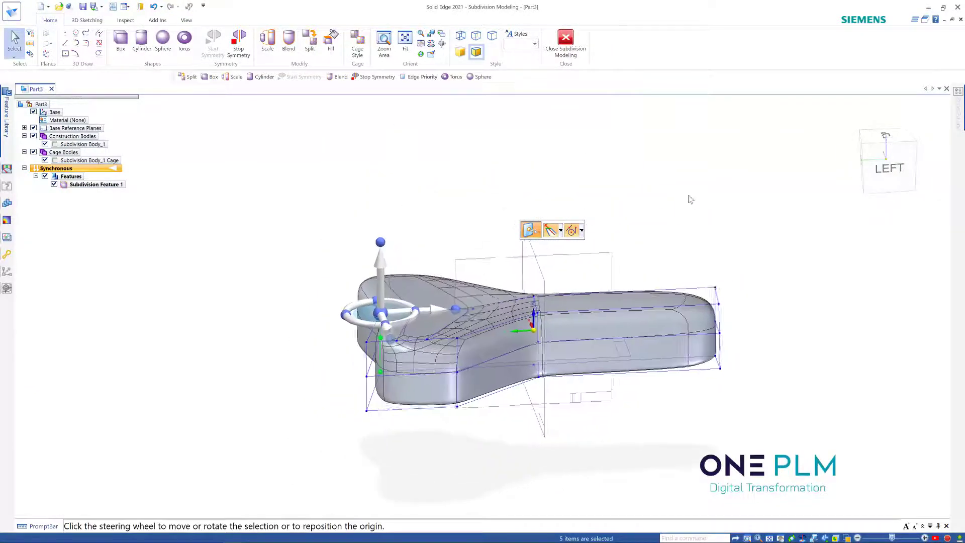
key("Escape")
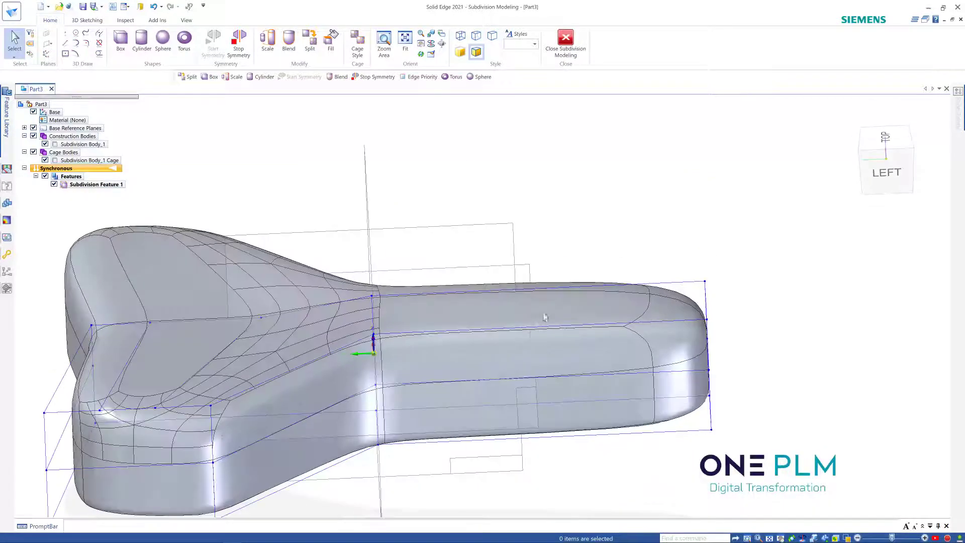
middle_click_drag(637, 308, 499, 300)
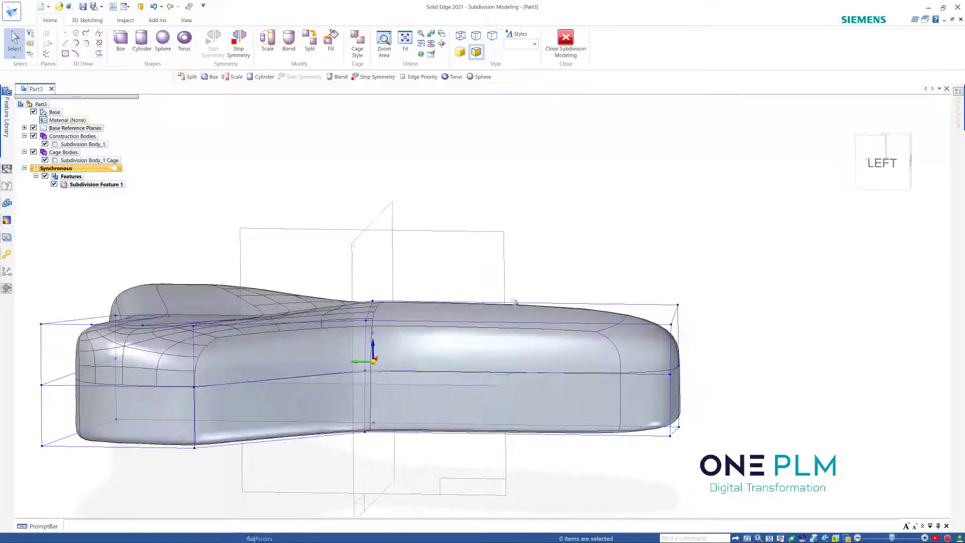
Step: Split the top cage face of the narrow front section with two evenly spaced splits
middle_click_drag(656, 343, 533, 241)
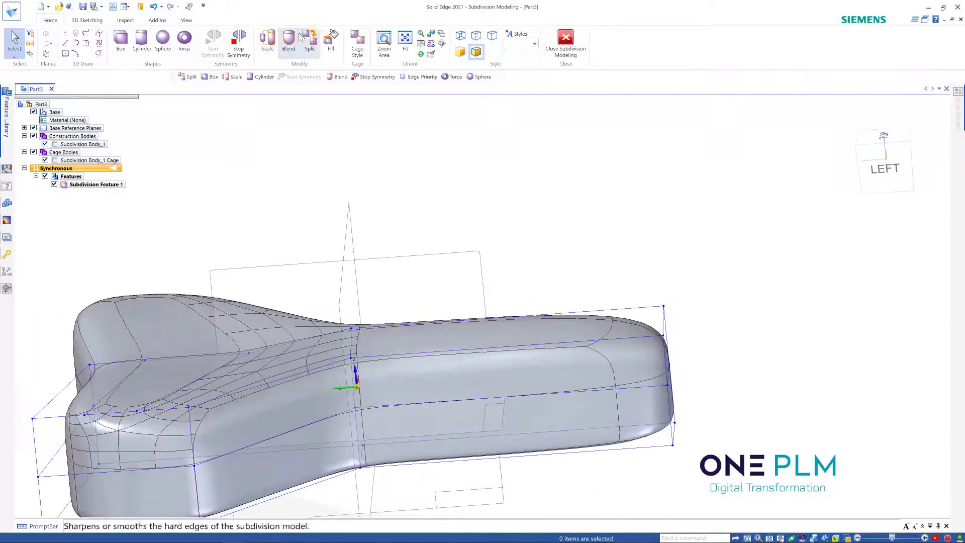
left_click(310, 40)
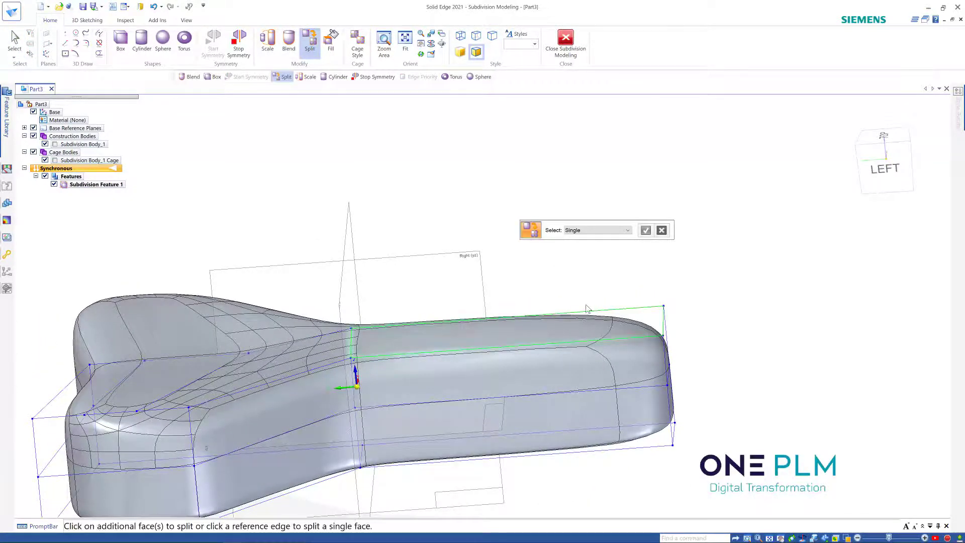
left_click(588, 315)
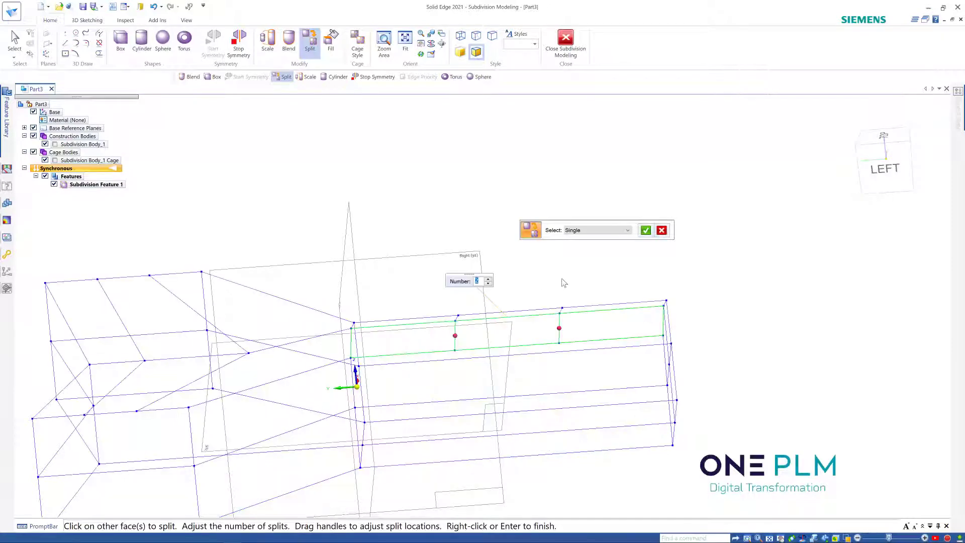
left_click(646, 231)
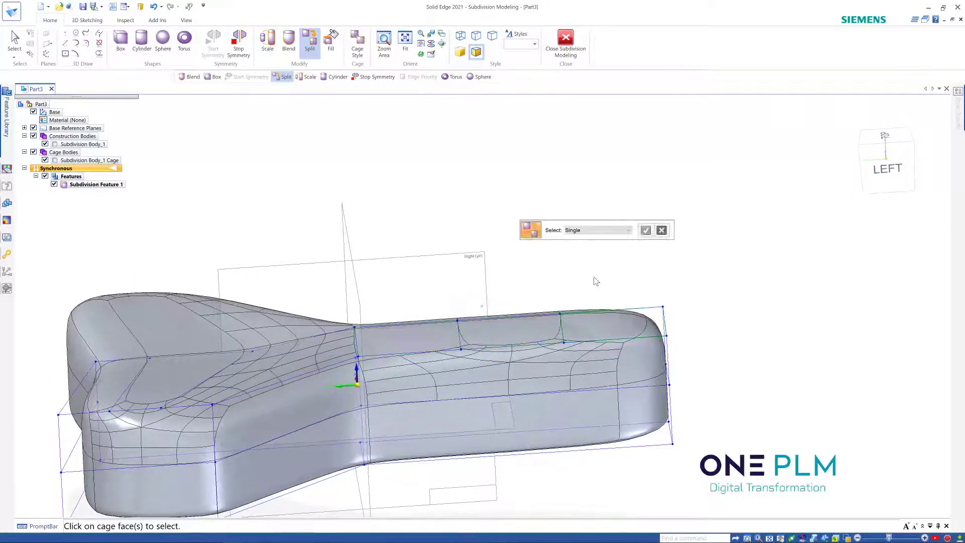
scroll(596, 281, "up", 5)
key("Escape")
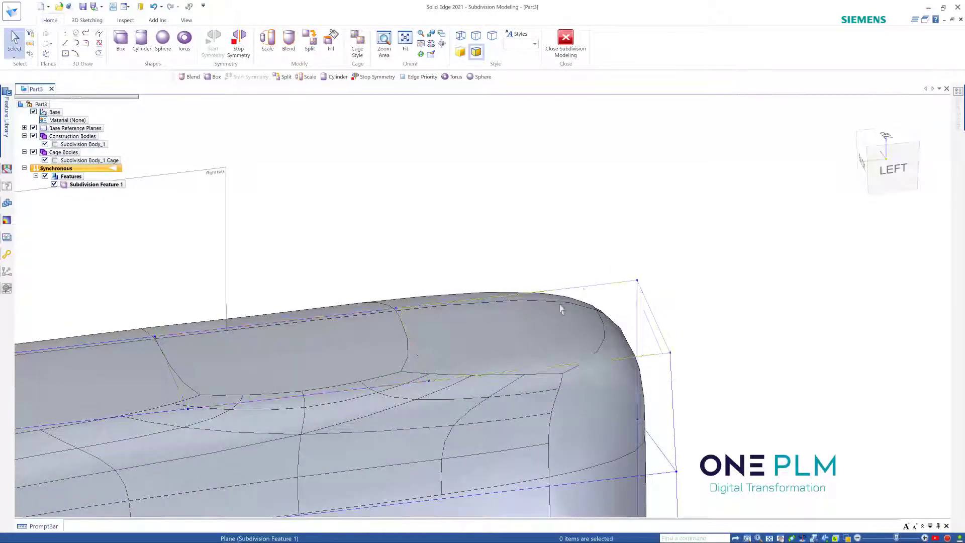
Step: Lower the top cage edge at the front end by about 10 mm so that the nose slopes down
left_click_drag(598, 261, 695, 385)
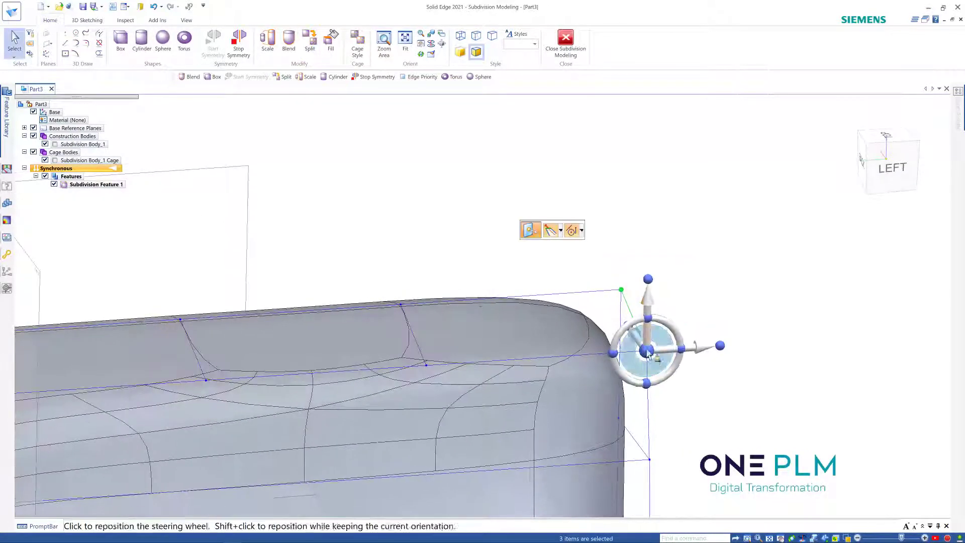
left_click(648, 356)
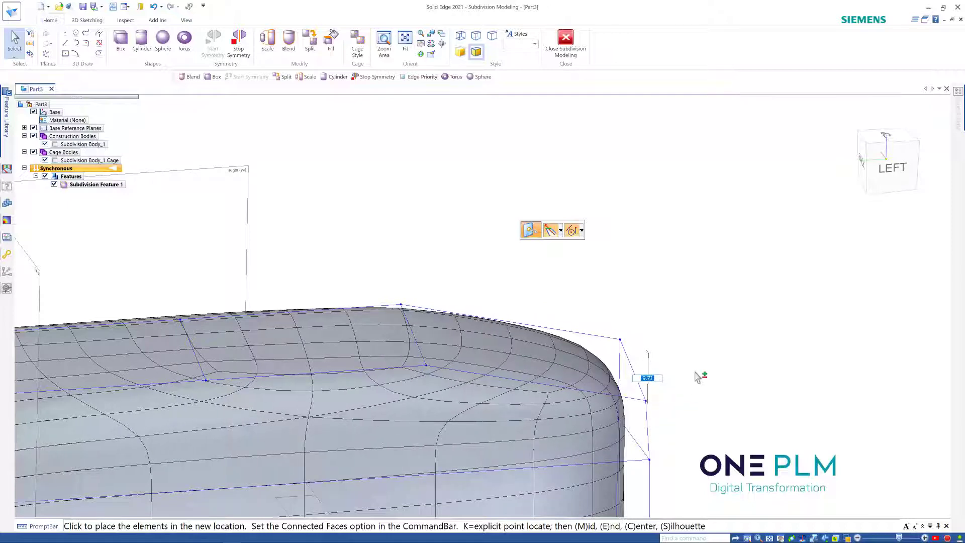
left_click(698, 343)
key("ctrl+l")
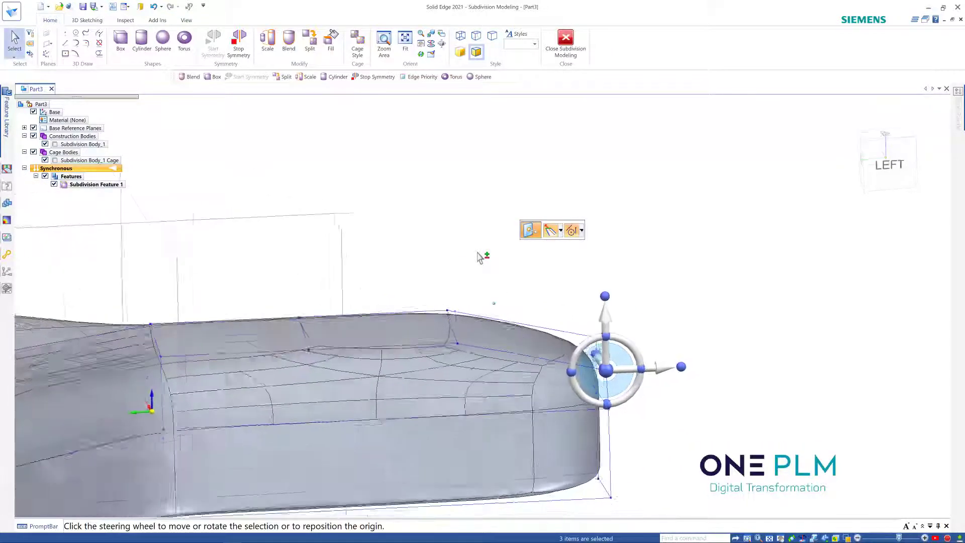
Step: Lower the cross edge of the split nearest the front end by about 4 mm to ease the nose's downward slope
left_click(480, 361, "ctrl")
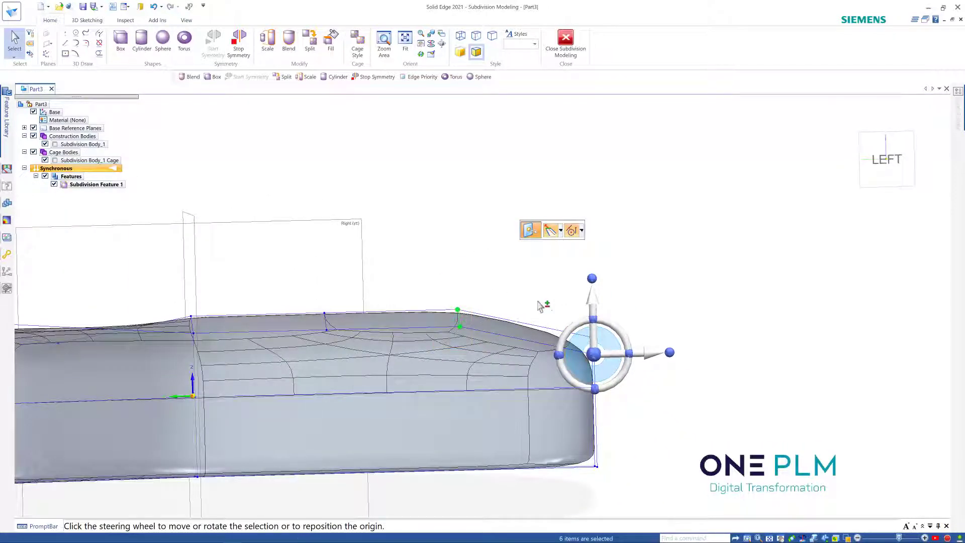
left_click(504, 298)
left_click(459, 327)
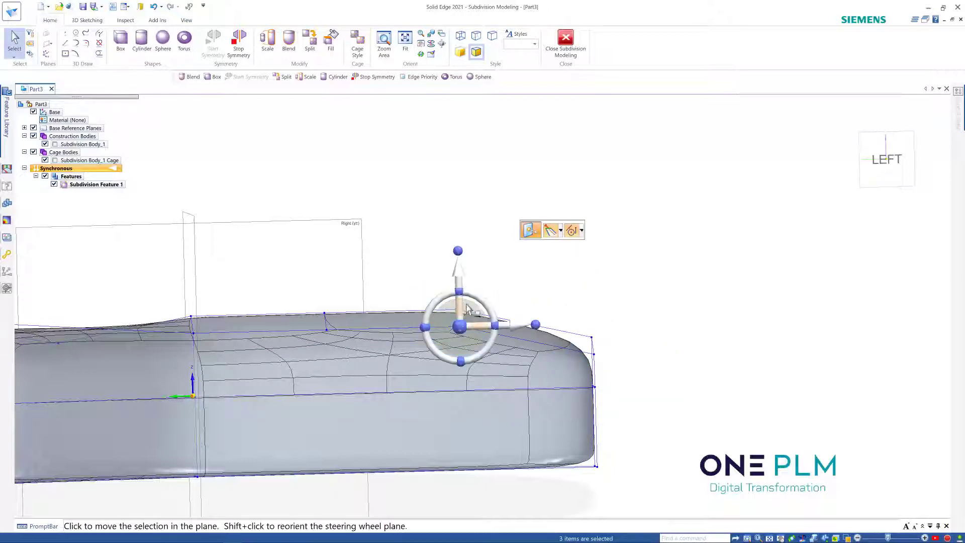
left_click(461, 330)
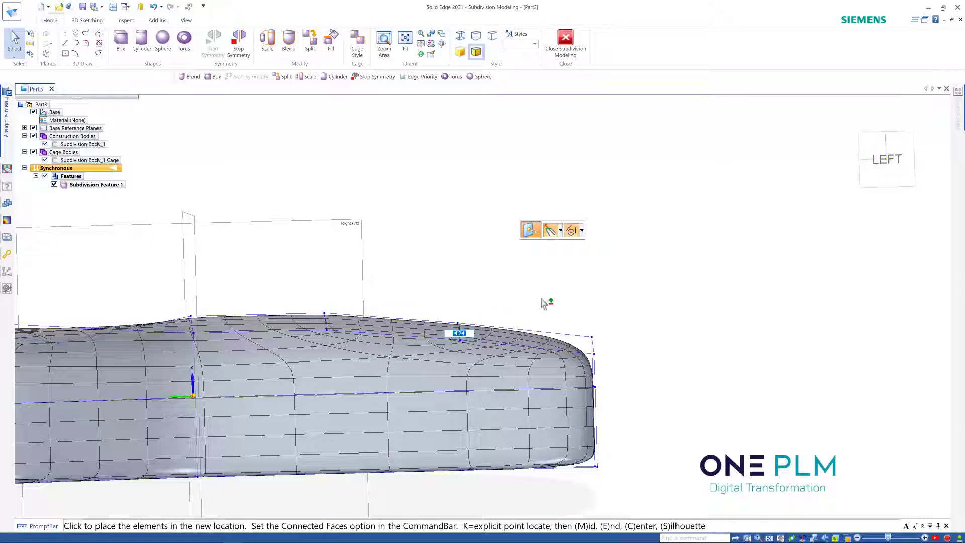
left_click(515, 293)
Step: Move the top cage edge at the front end 5 mm rearward to round the tip of the nose
middle_click_drag(679, 351, 672, 363)
middle_click_drag(552, 396, 587, 301)
left_click(649, 380)
left_click(563, 380)
left_click(646, 357)
left_click_drag(627, 363, 634, 371)
middle_click_drag(668, 337, 654, 351)
left_click(608, 358)
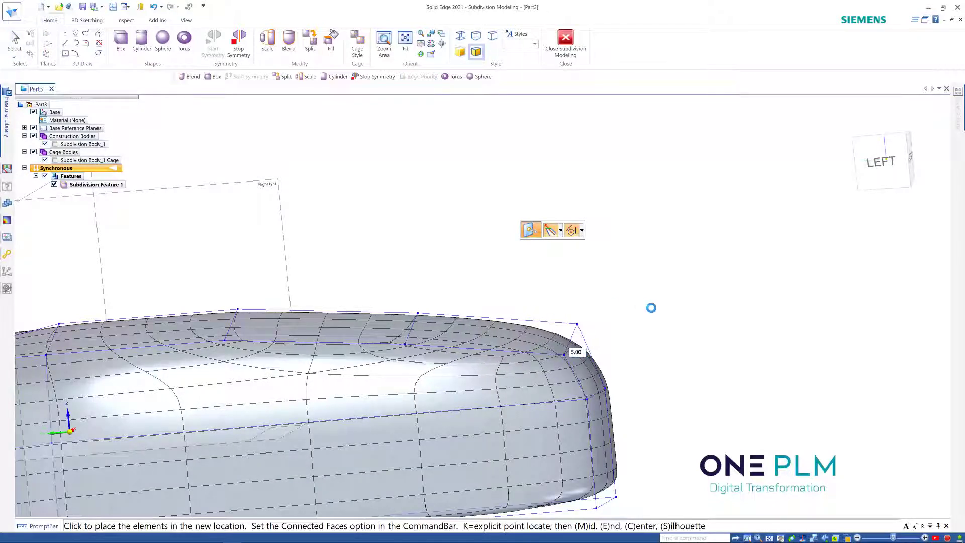
left_click(644, 350)
middle_click_drag(659, 340, 665, 330)
key("Escape")
Step: In the front view, select all cage elements on the symmetry plane and give them a fully smooth blend of 3
middle_click_drag(642, 291, 377, 271)
scroll(383, 306, "up", 3)
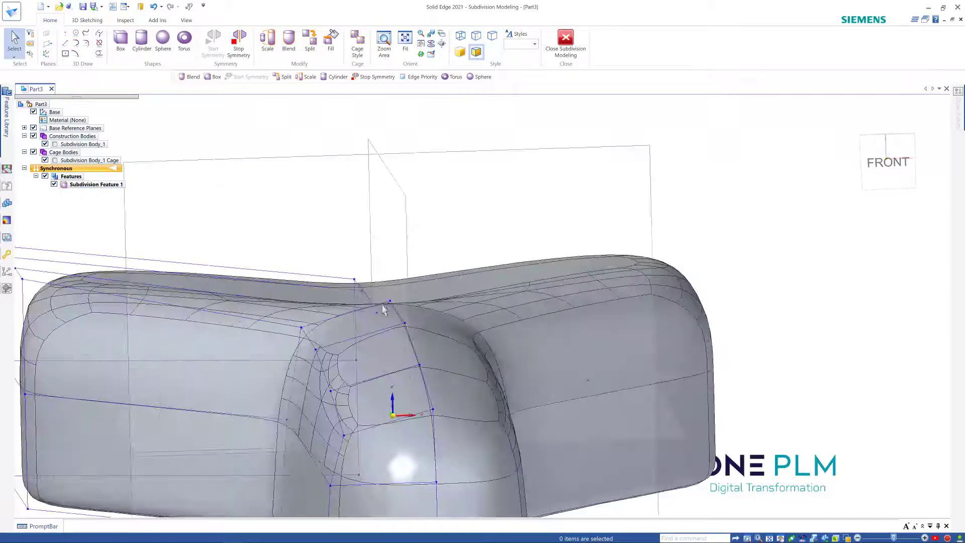
scroll(390, 305, "up", 2)
scroll(425, 400, "down", 5)
key("ctrl+f")
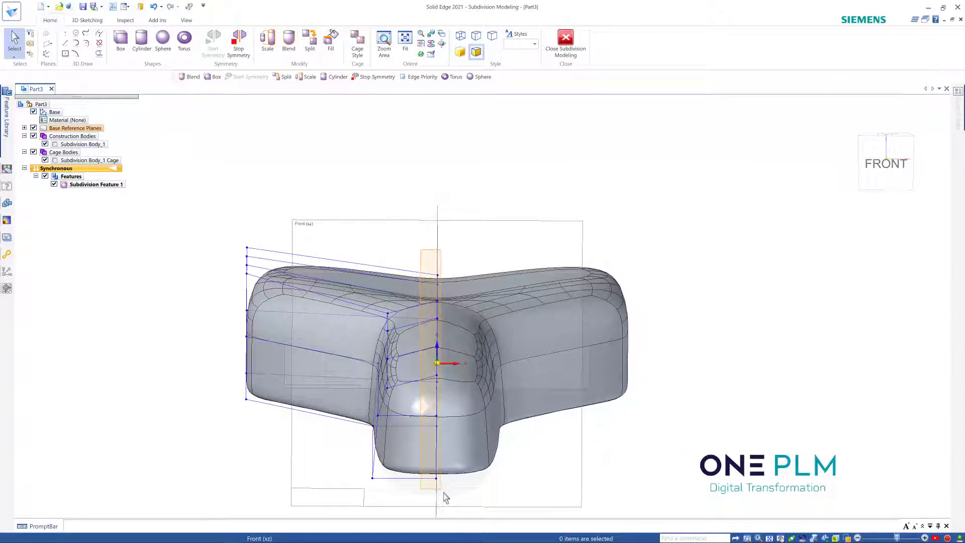
left_click(437, 352)
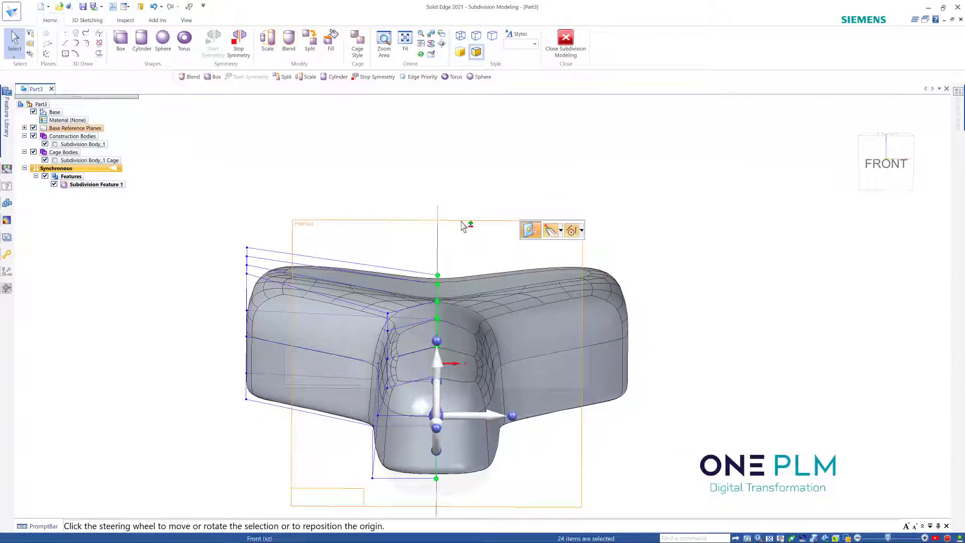
left_click(289, 42)
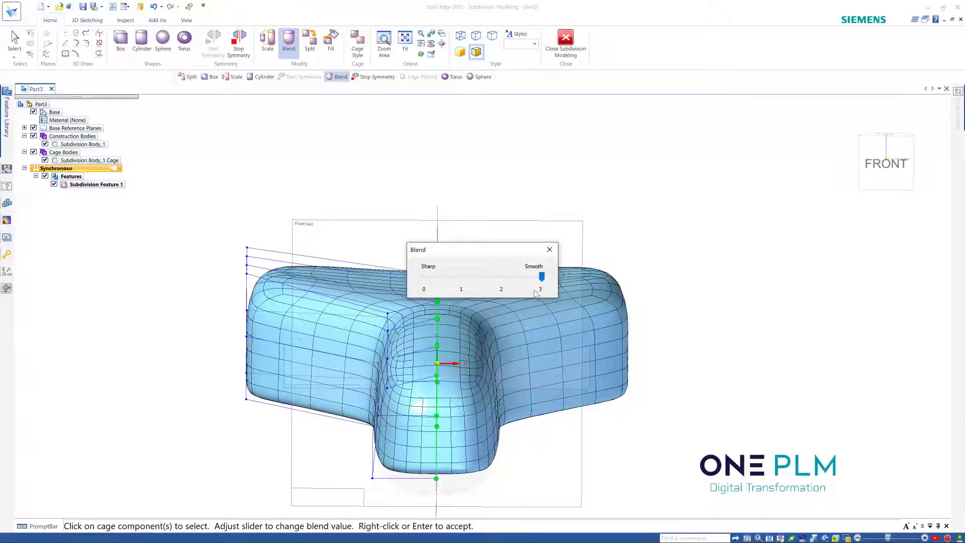
left_click(549, 247)
middle_click_drag(556, 172, 693, 262)
key("Escape")
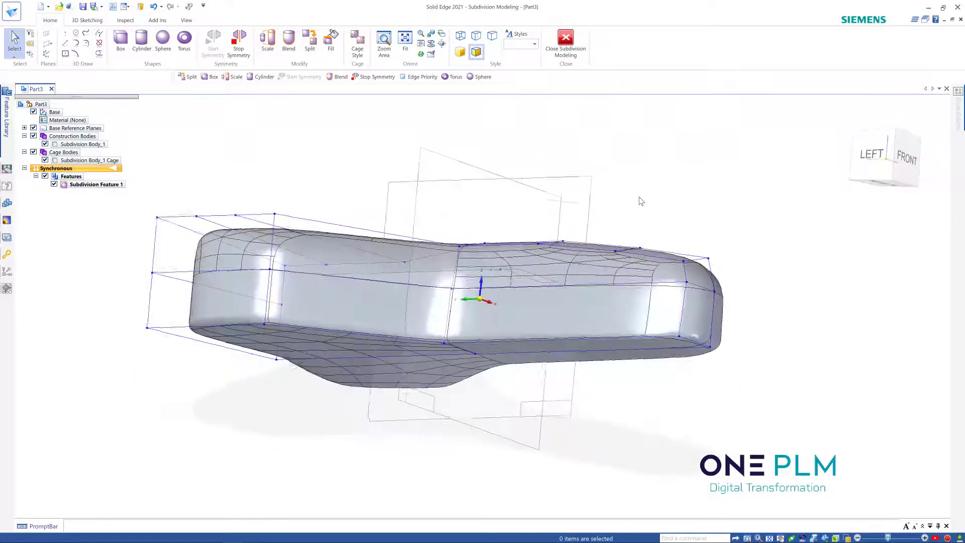
Step: Finish the subdivision modeling and transition the part to the Ordered environment
left_click(566, 40)
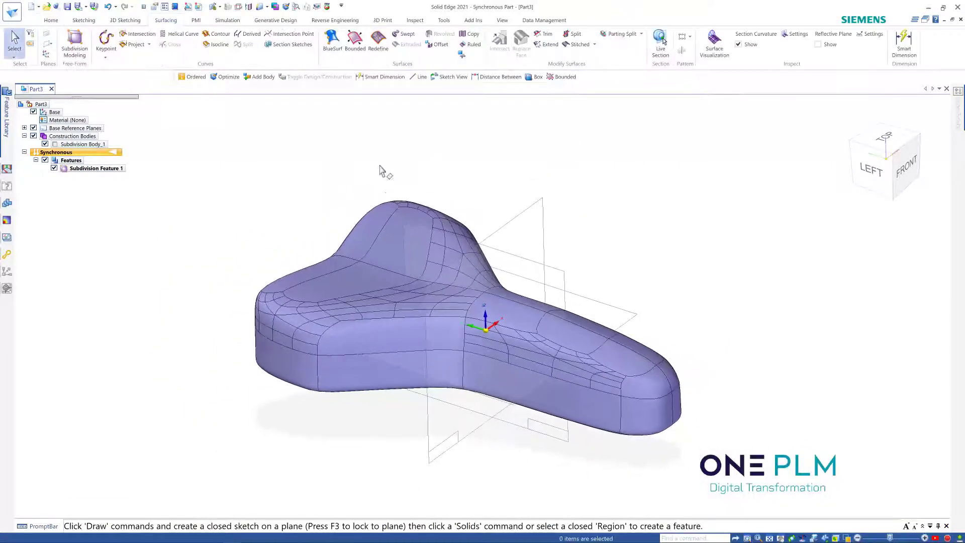
right_click(175, 187)
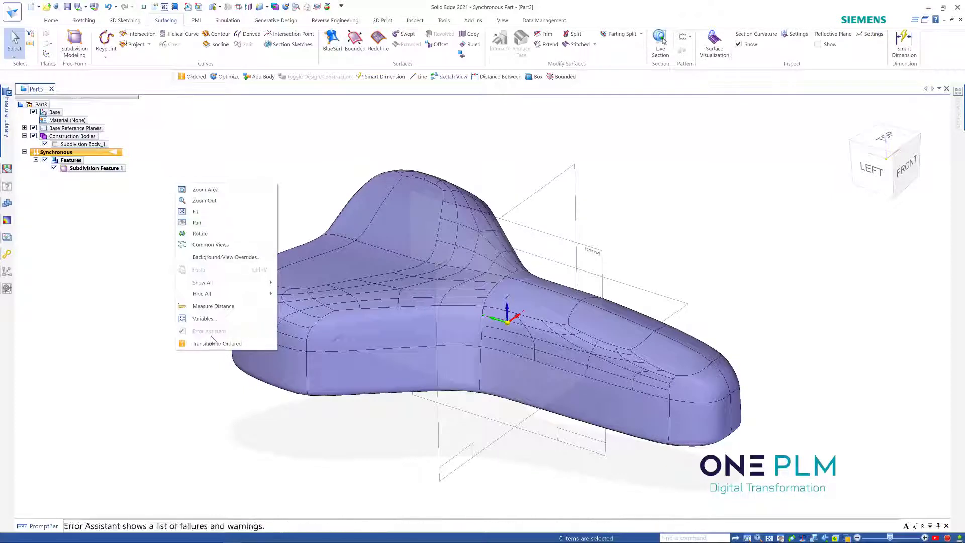
left_click(217, 342)
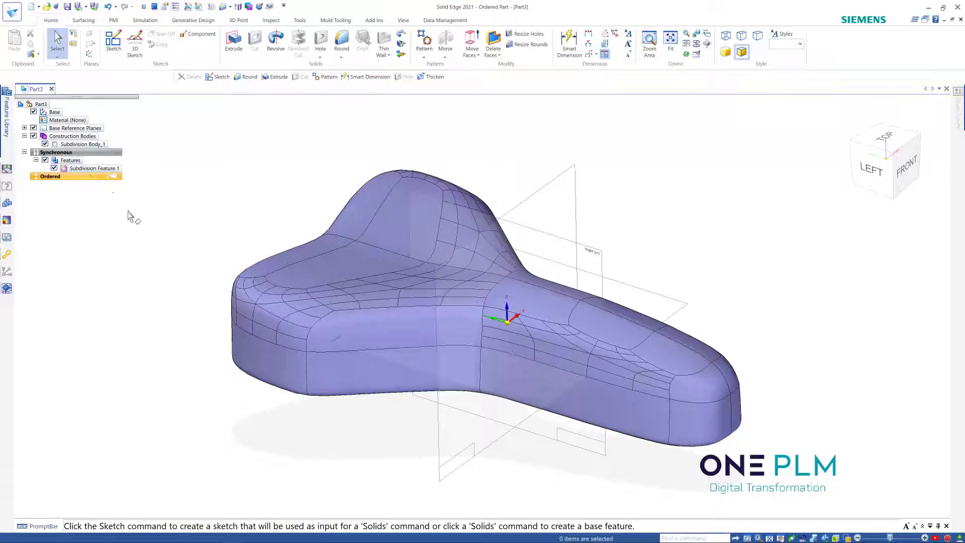
middle_click_drag(448, 200, 448, 210)
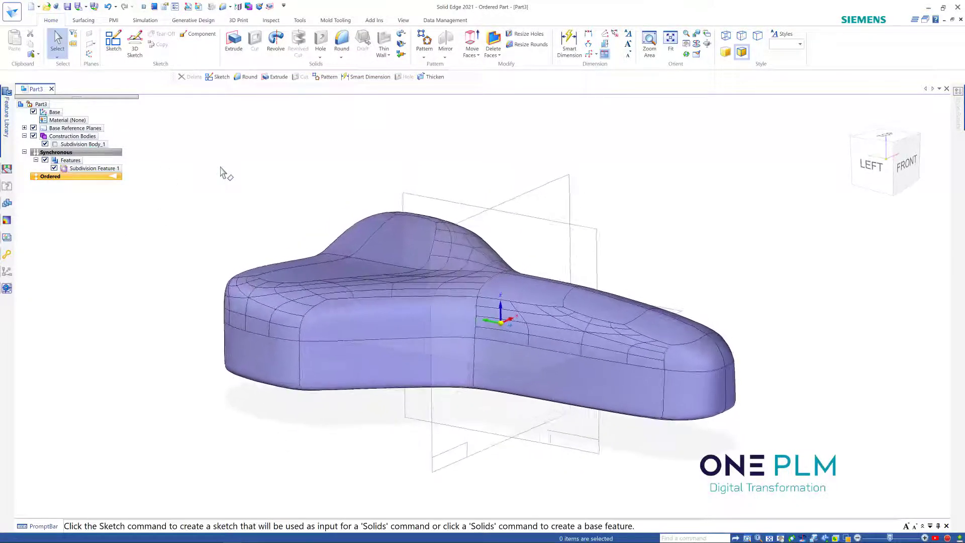
Step: Start an extrusion on the Right (yz) plane and sketch a wavy curve across the lower half of the body, extending past both ends
left_click(234, 42)
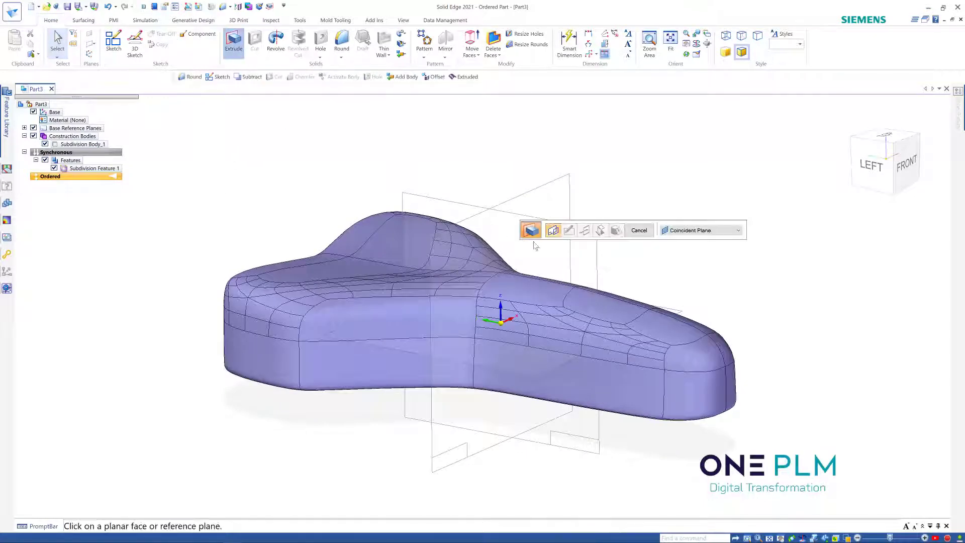
left_click(532, 254)
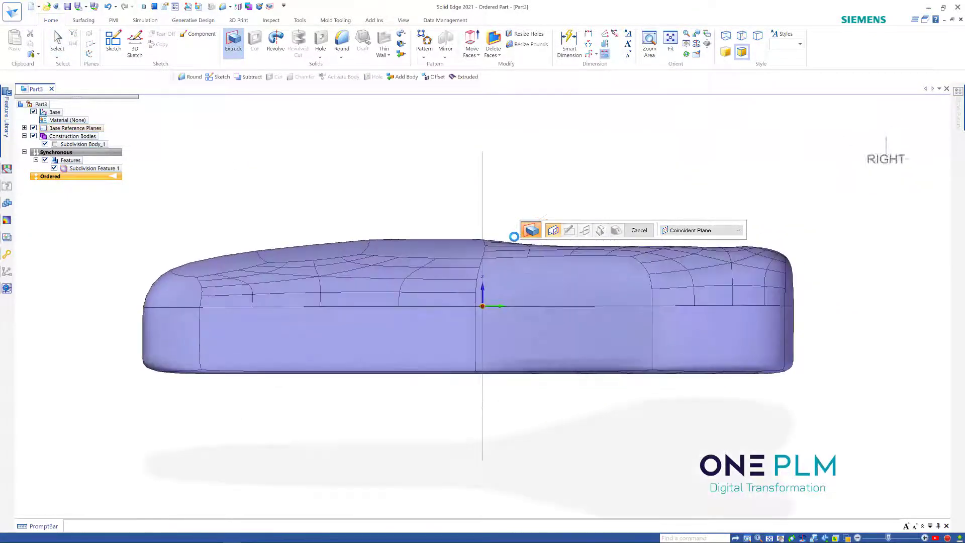
left_click(126, 44)
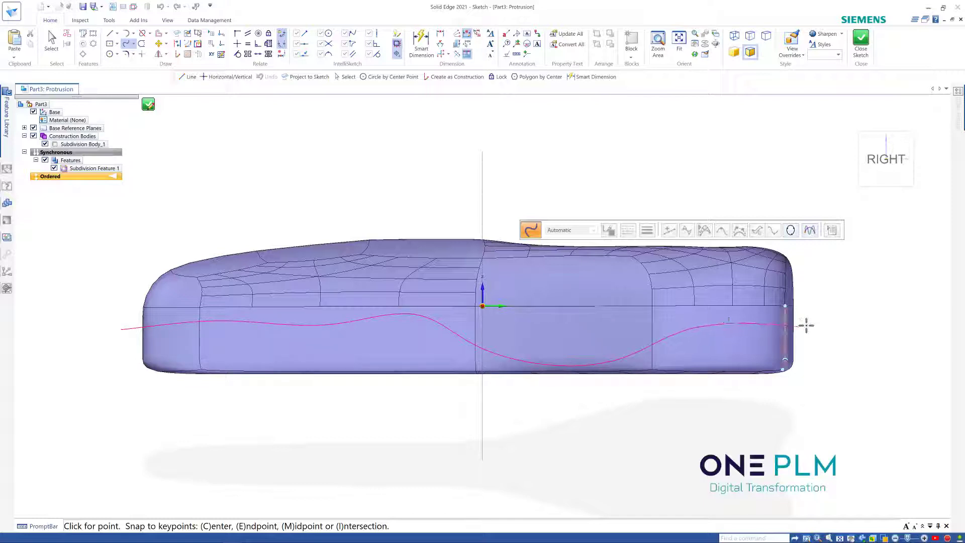
Step: Close the profile below the curve with two vertical lines and a bottom line about 255 mm long, and finish the sketch
left_click(110, 33)
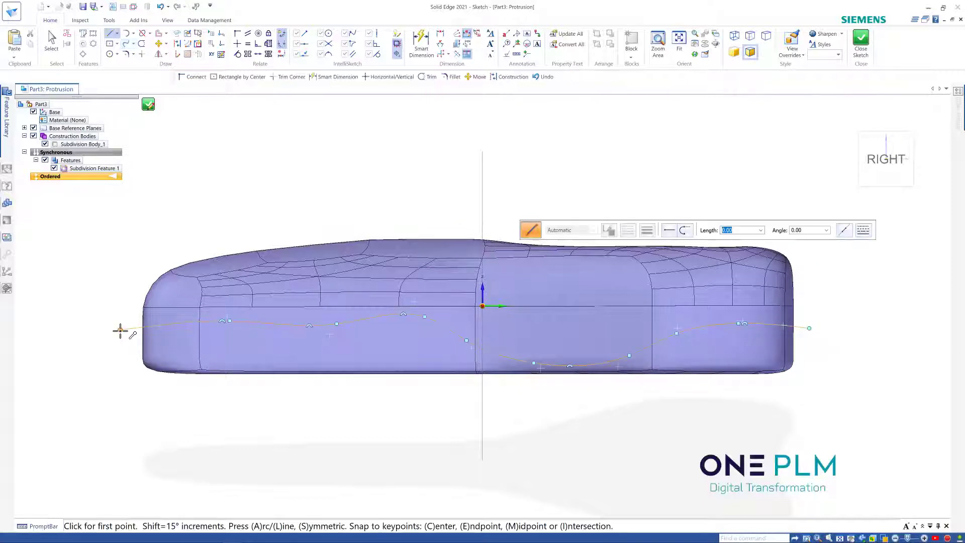
left_click(120, 330)
left_click(120, 420)
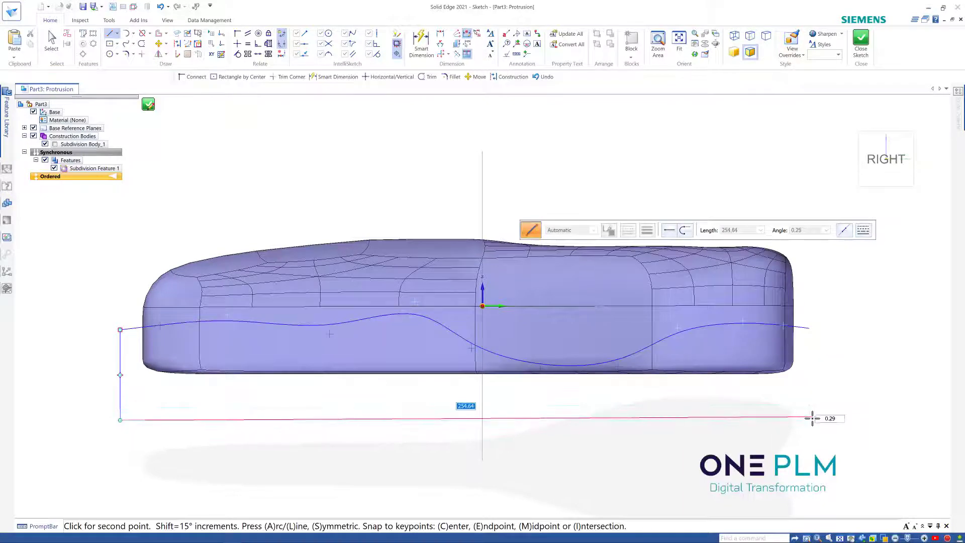
left_click(810, 420)
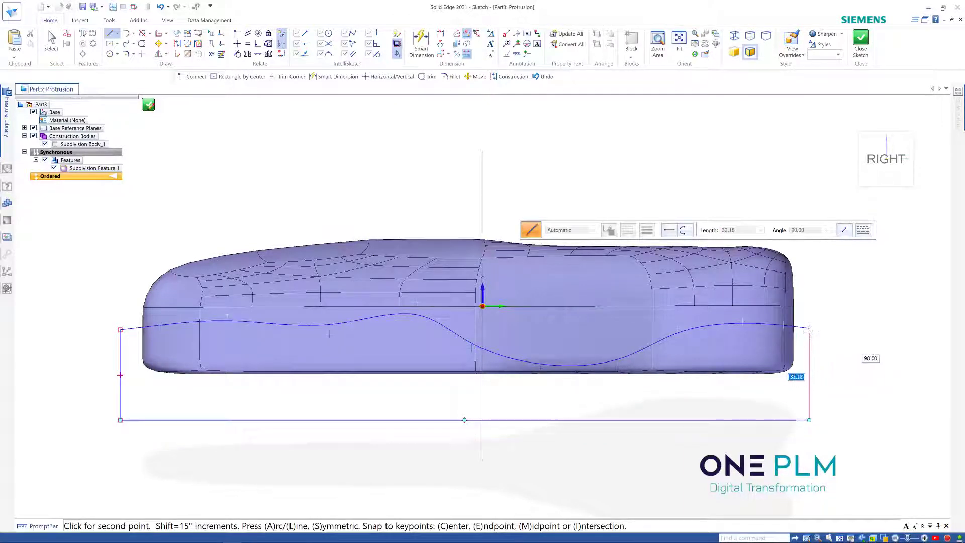
left_click(809, 328)
left_click(861, 49)
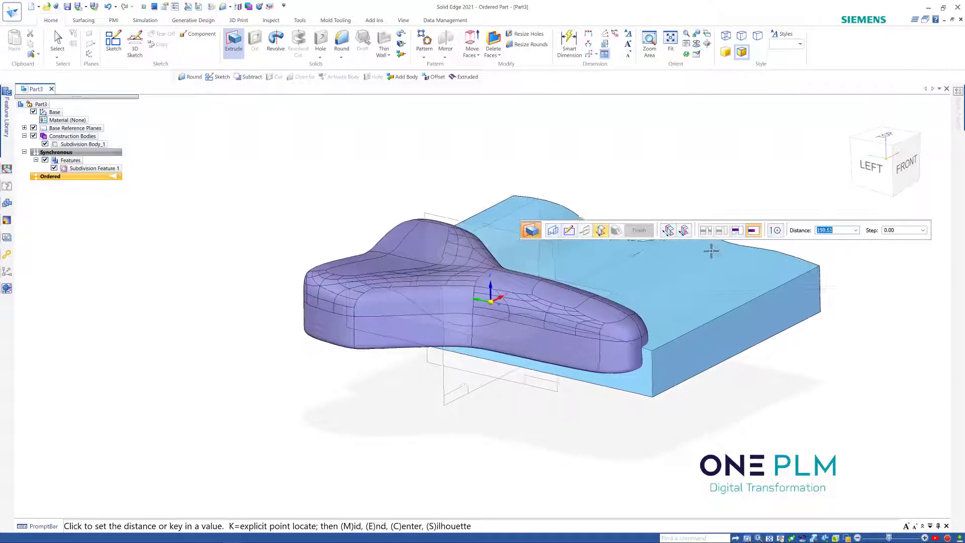
Step: Extrude the closed profile symmetrically so that the block extends beyond both sides of the body
left_click(683, 231)
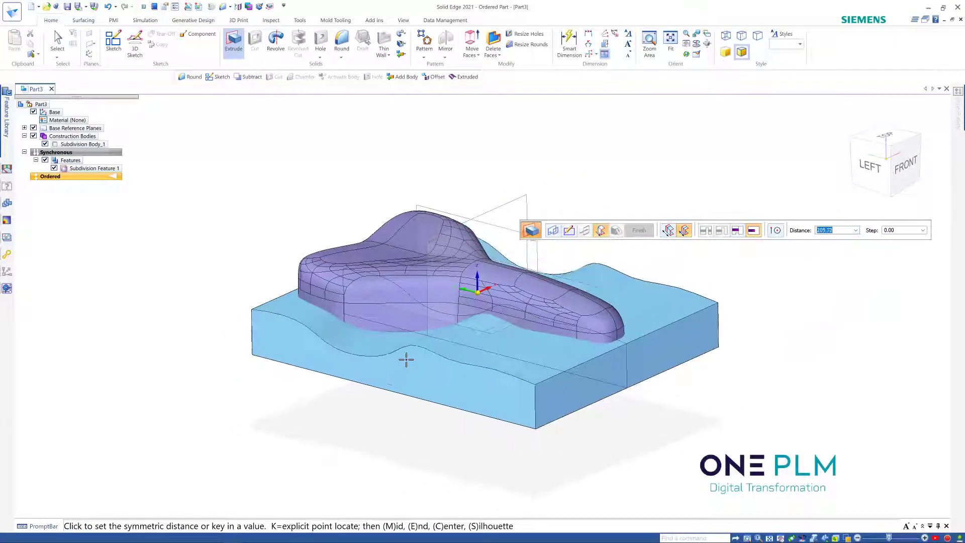
left_click(403, 361)
left_click(639, 230)
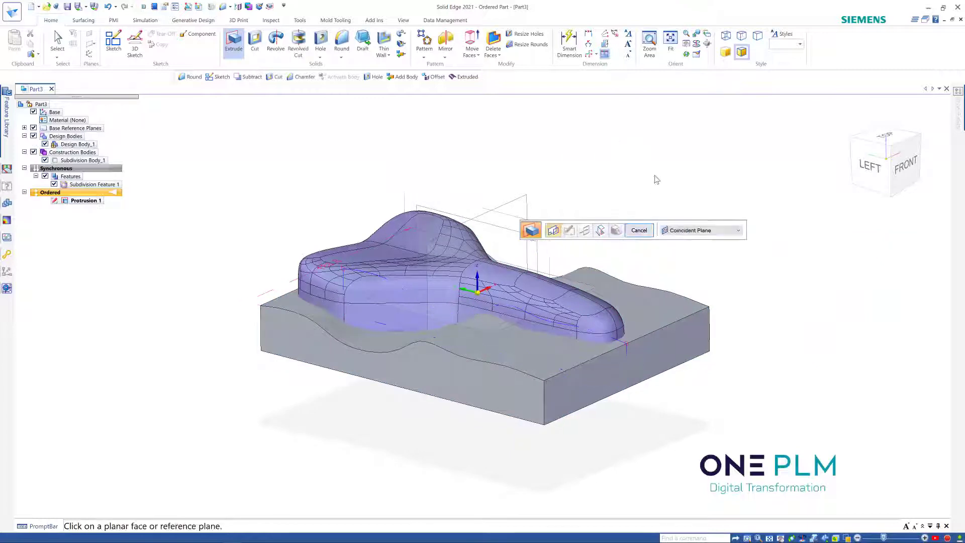
key("Escape")
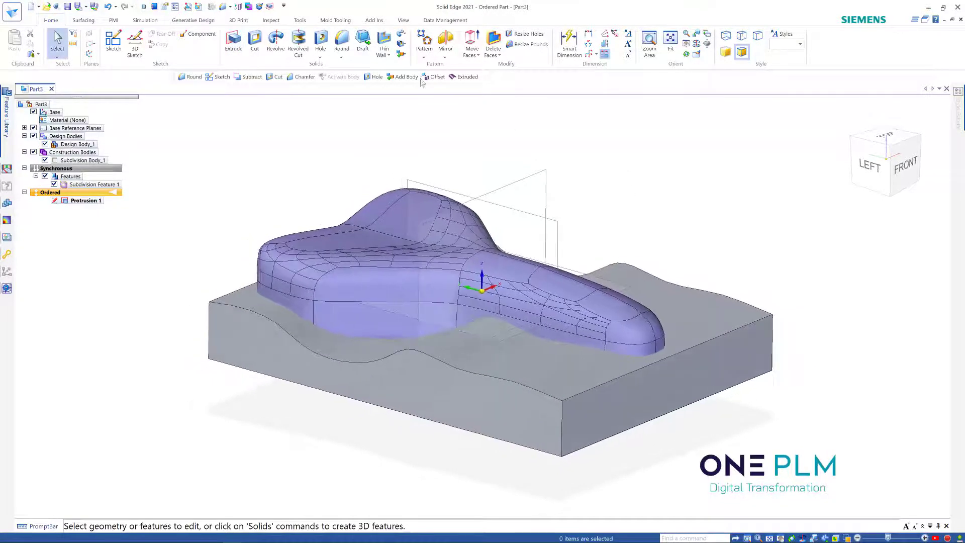
Step: Subtract the extruded block from the subdivision body to trim its underside along the wavy profile
left_click(401, 54)
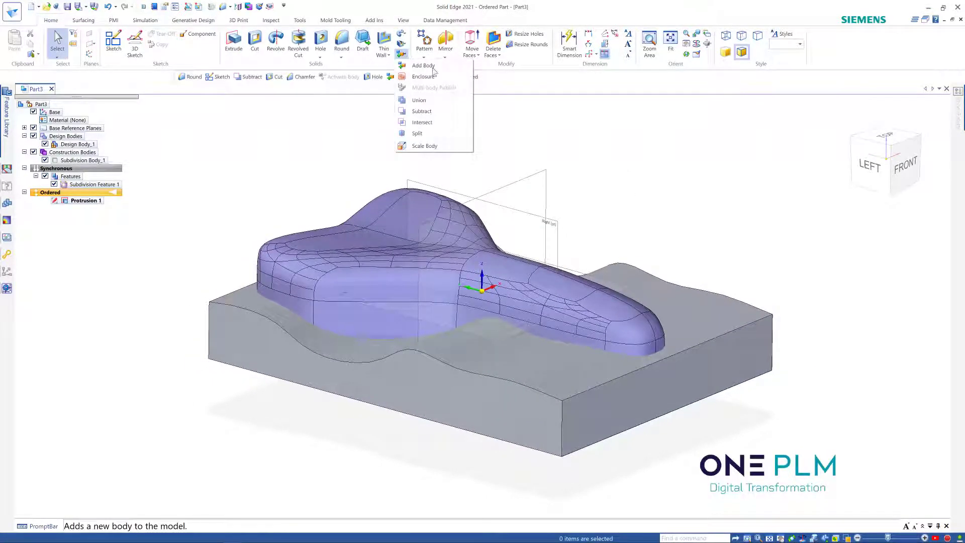
left_click(422, 111)
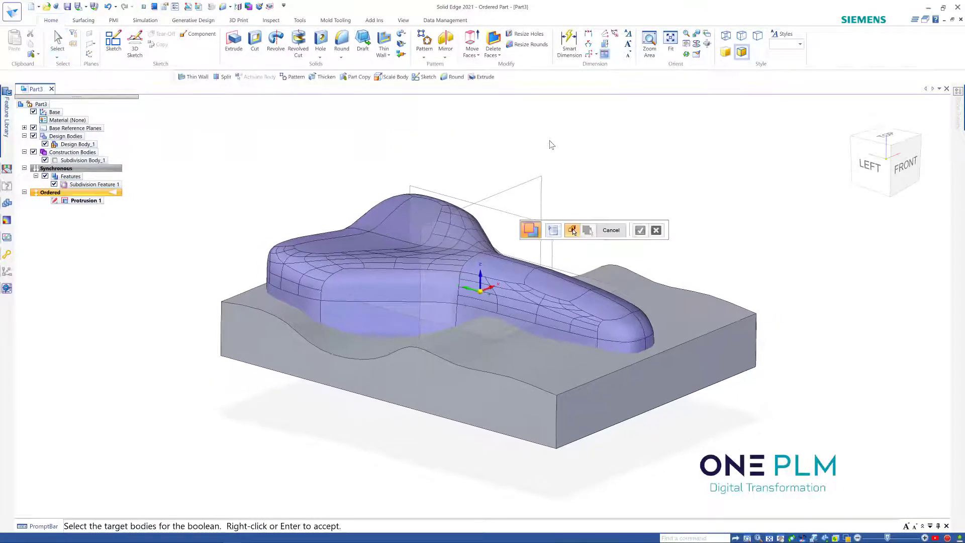
left_click(542, 274)
right_click(518, 152)
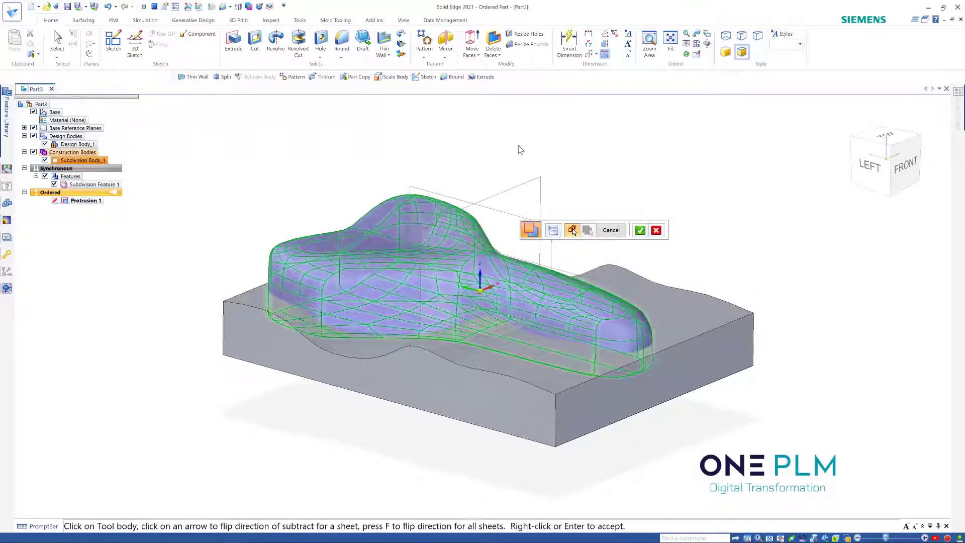
left_click(514, 363)
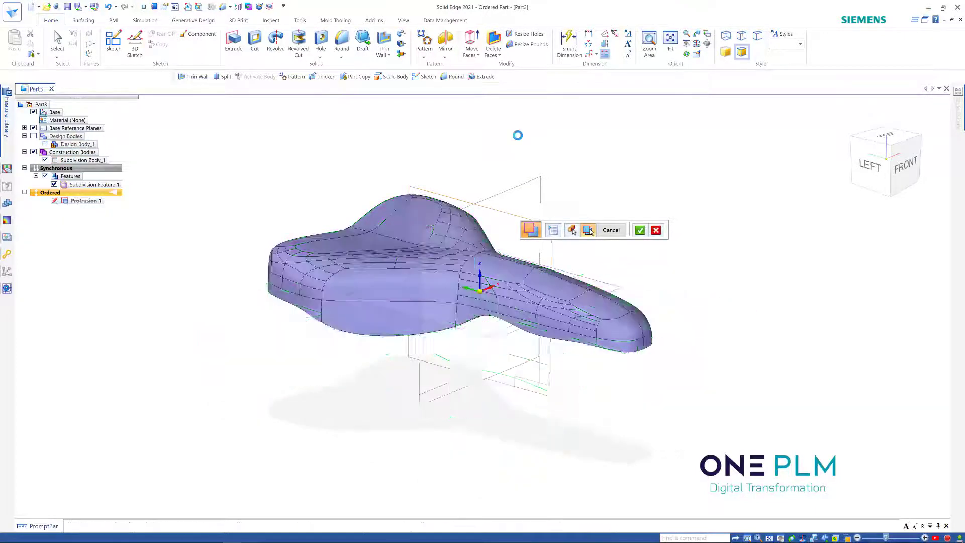
Step: Convert the block's design body into a construction body and hide it so only the trimmed saddle is displayed
left_click(572, 230)
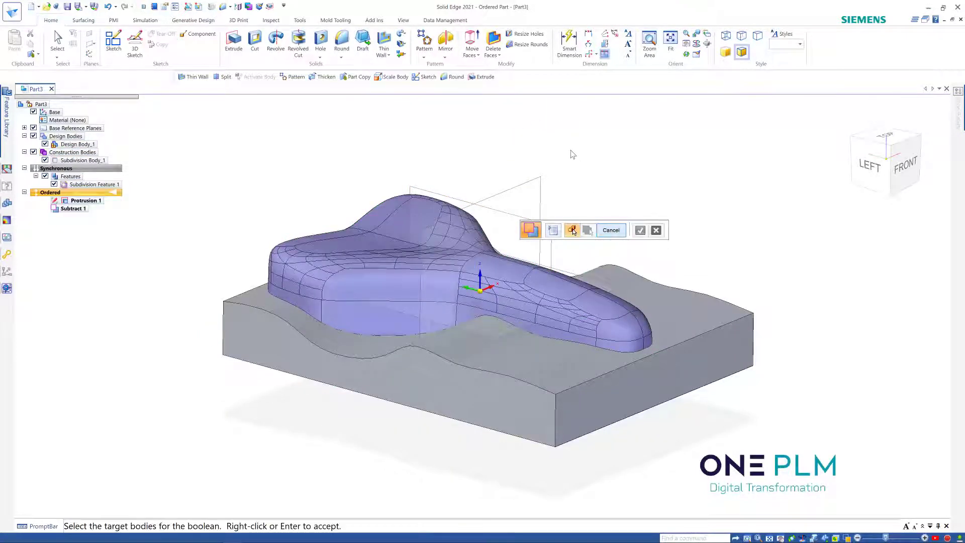
left_click(611, 230)
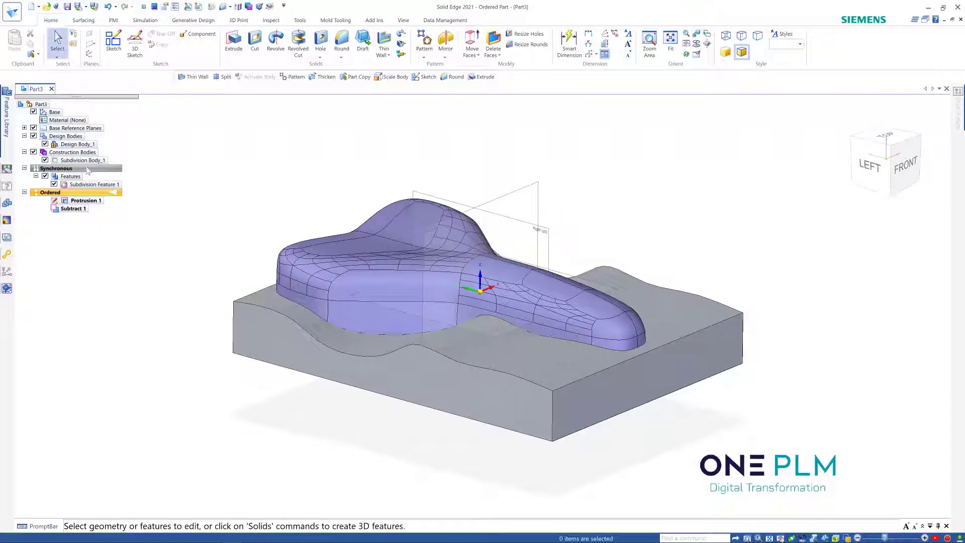
left_click(75, 144)
right_click(74, 145)
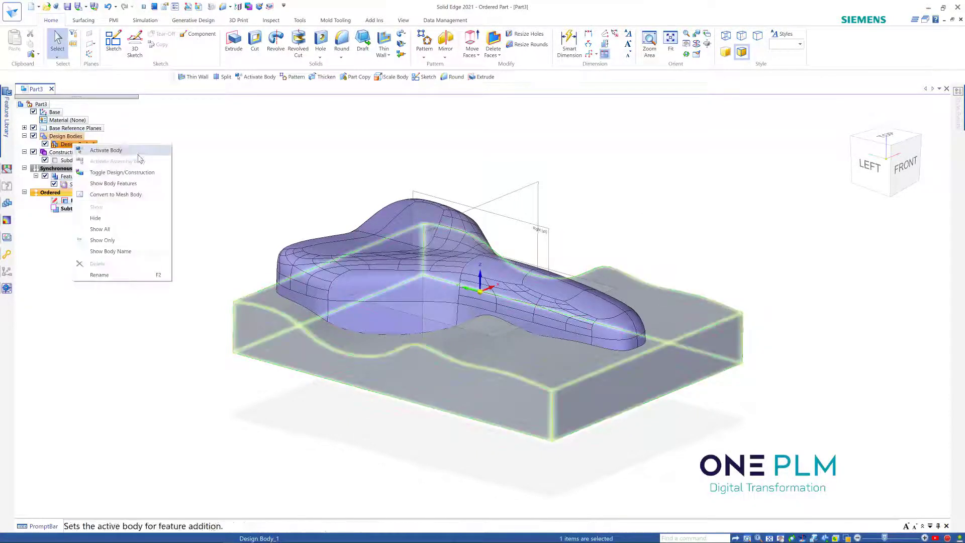
left_click(133, 174)
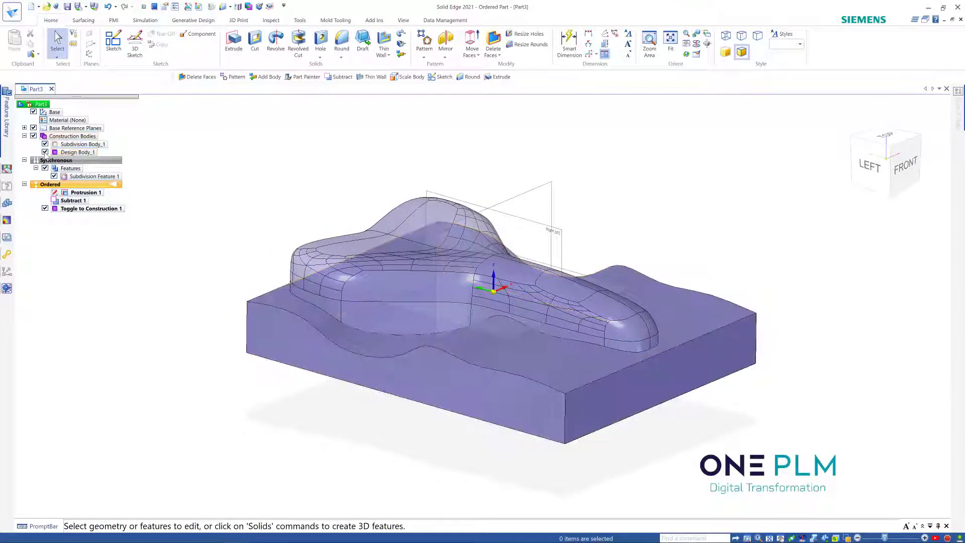
left_click(44, 152)
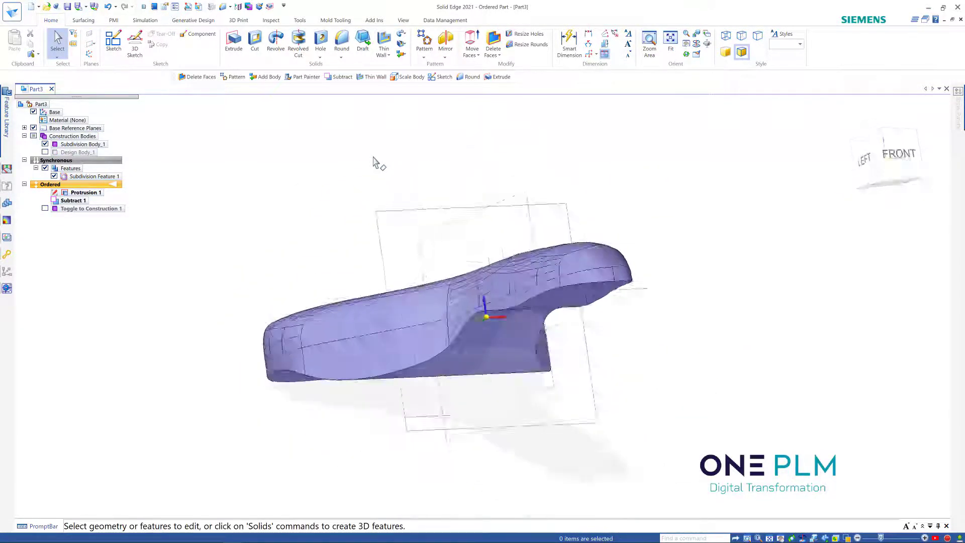
Step: Hollow the saddle body with Thin Wall, leaving the trimmed wavy underside face open
left_click(383, 43)
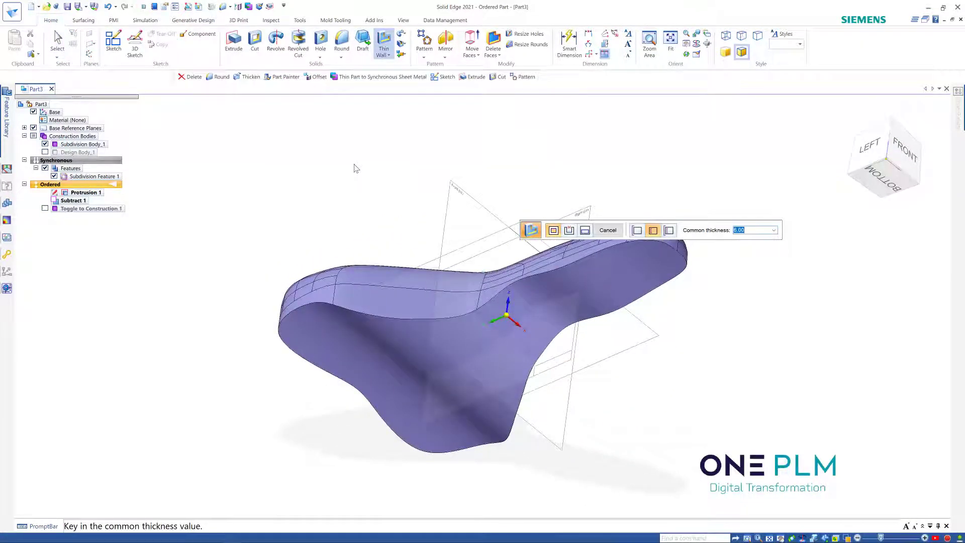
key("Return")
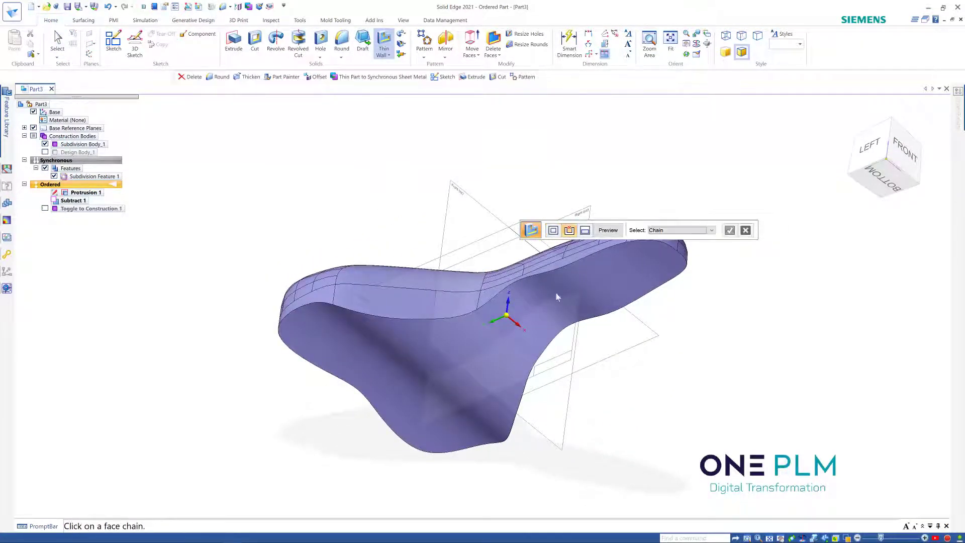
left_click(603, 297)
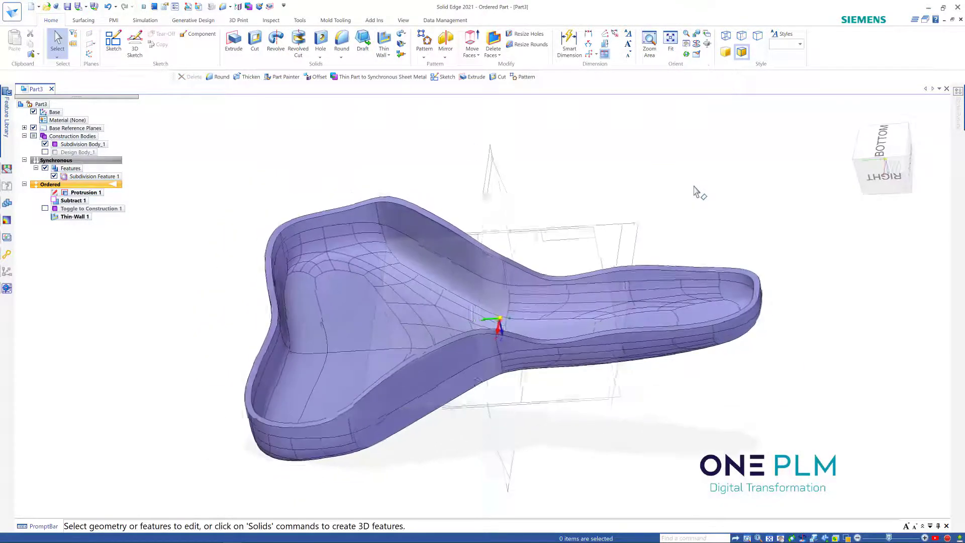
Step: Convert the hollowed saddle's subdivision body from a construction body into a design body
middle_click_drag(429, 152, 345, 150)
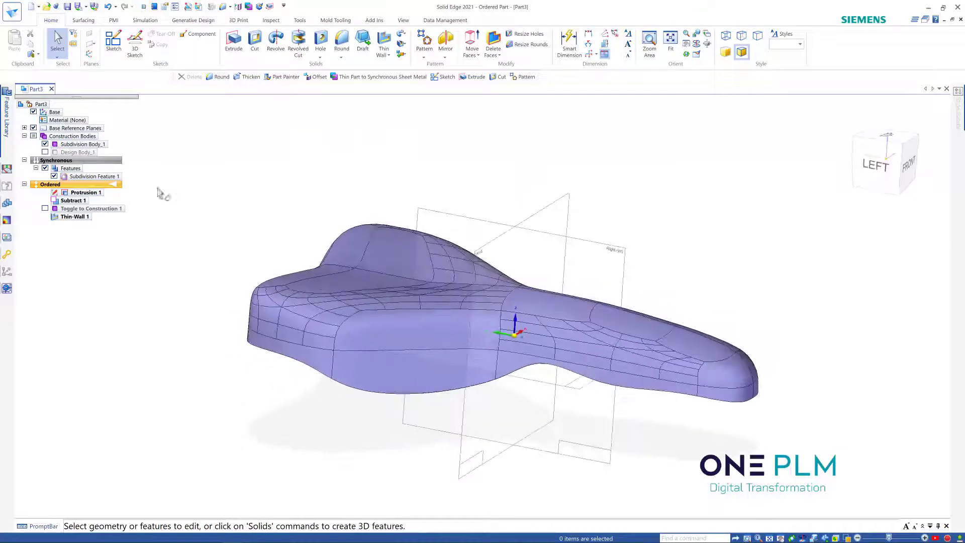
right_click(78, 145)
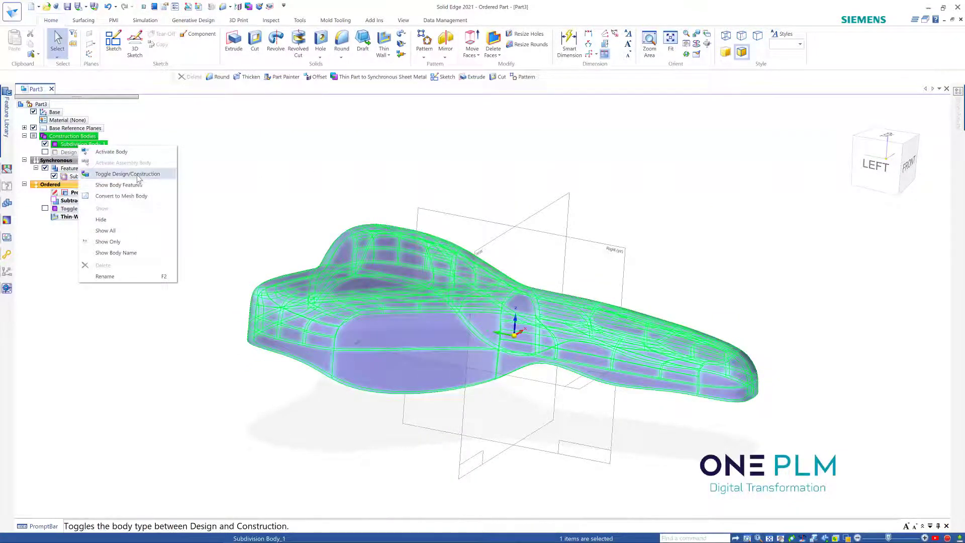
left_click(134, 175)
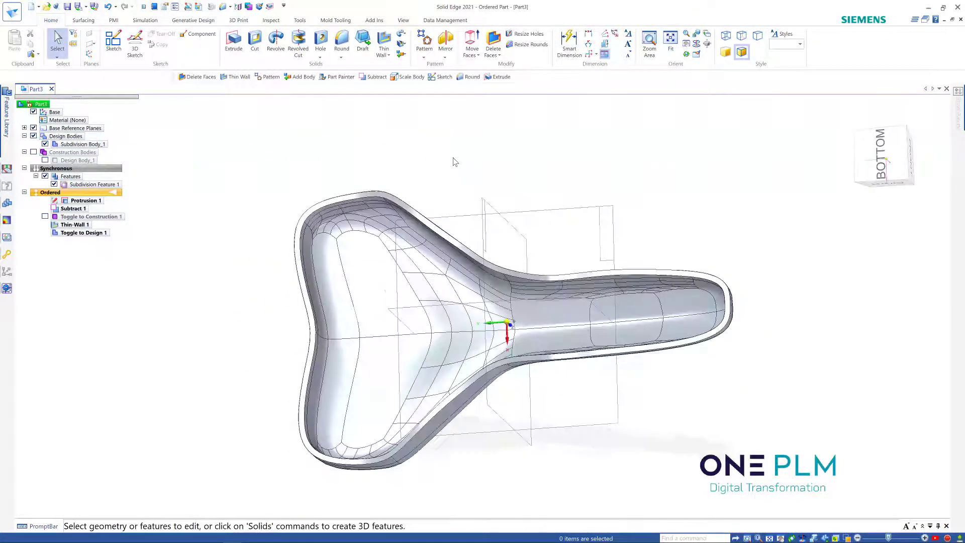